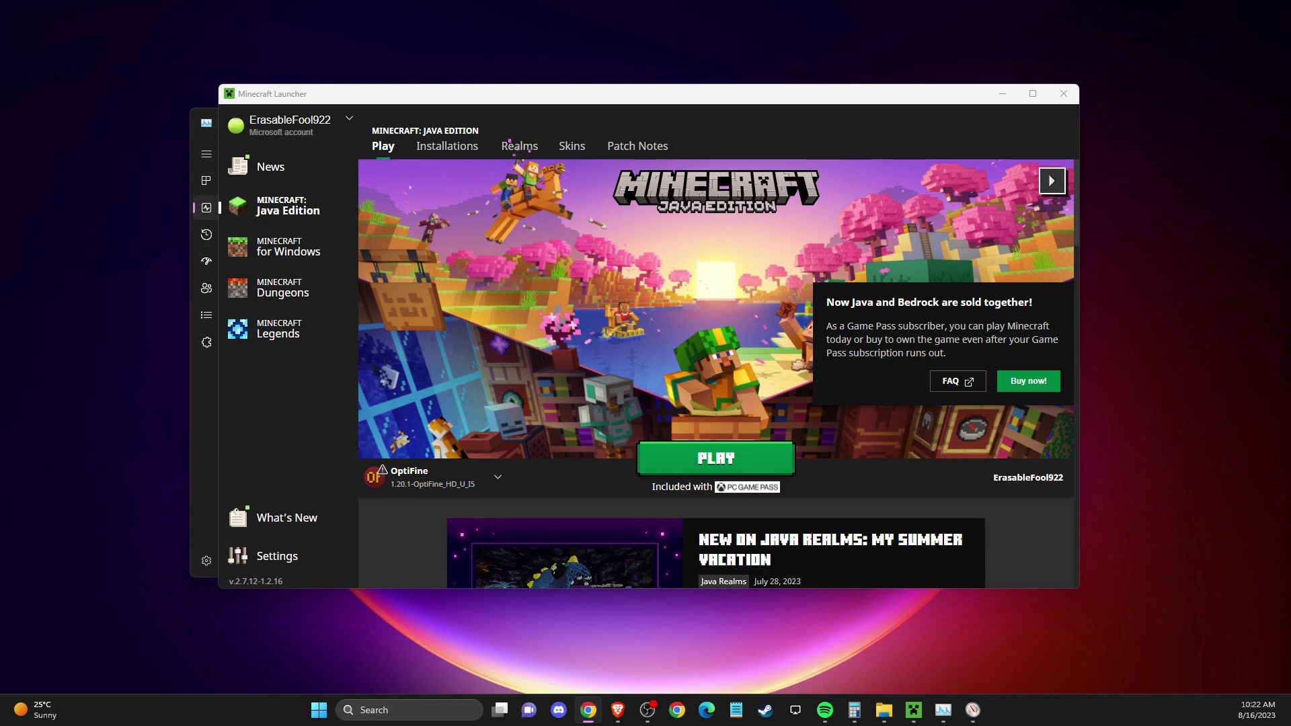
# - Run Speedtest by Ookla in Brave (about 11 ms ping, 253 Mbps download), then minimize the browser
pyautogui.click(617, 713)
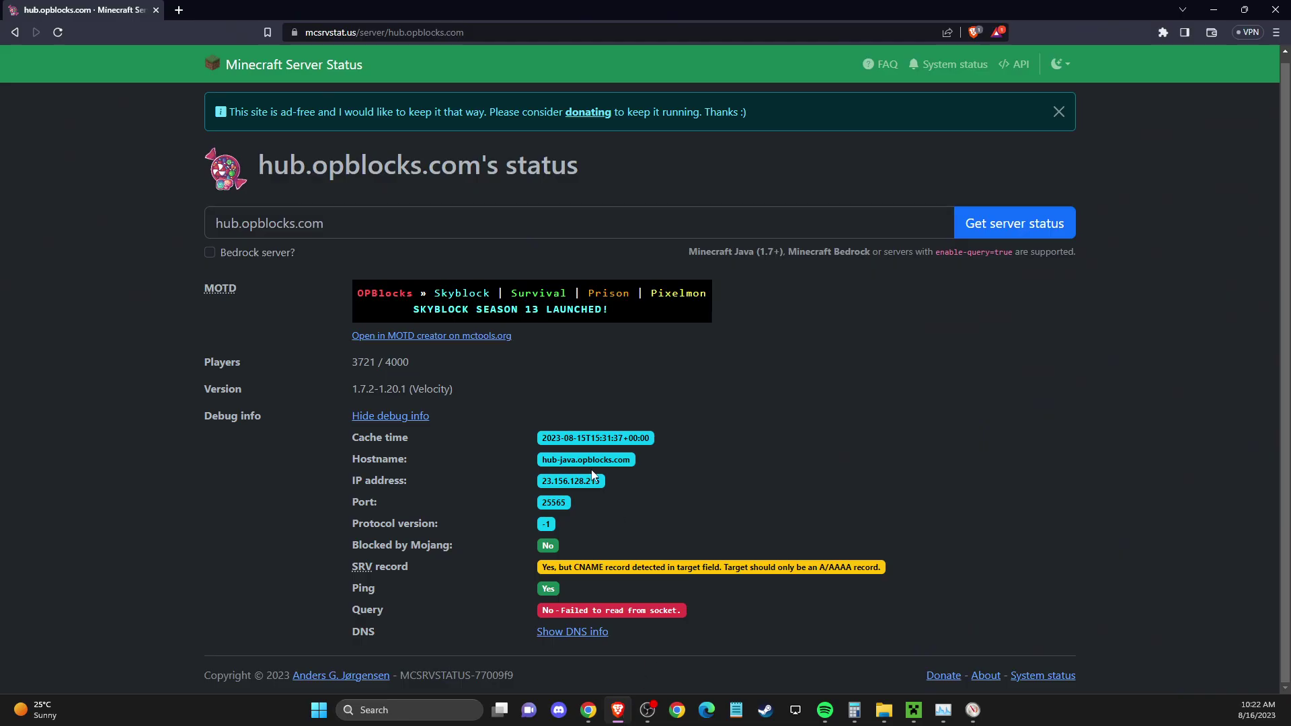
pyautogui.click(1163, 32)
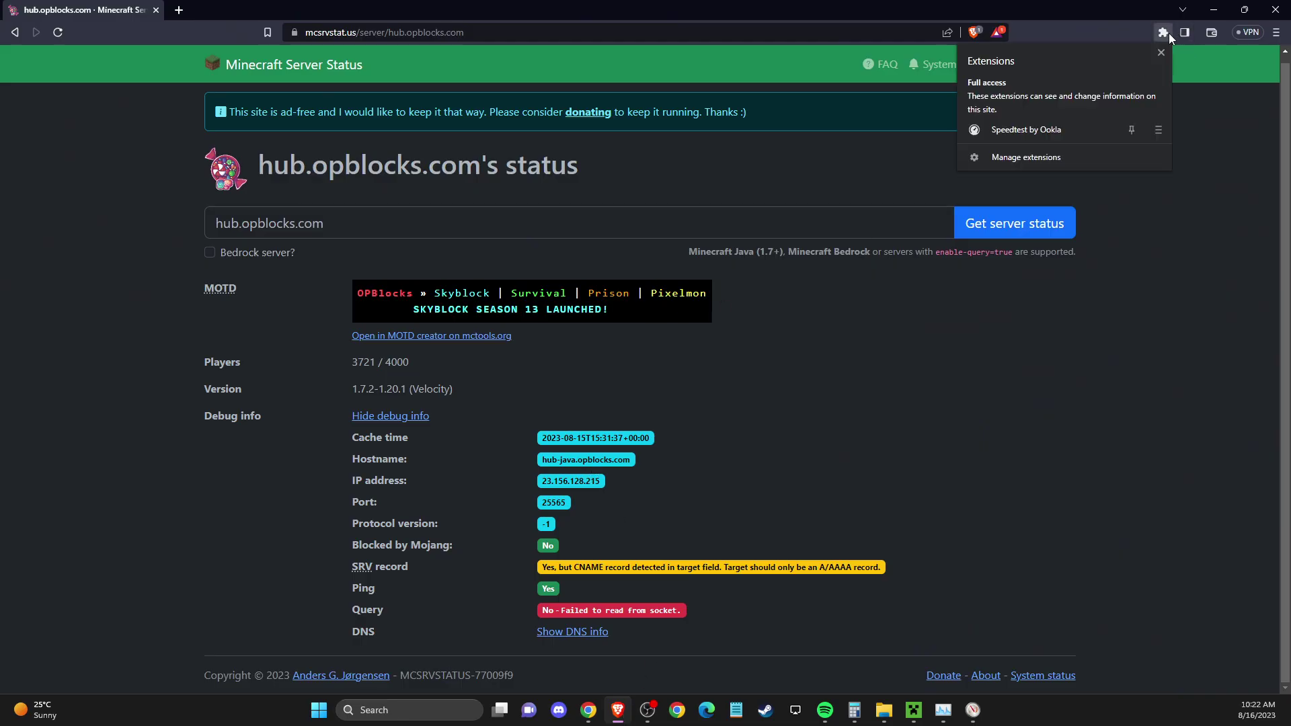
pyautogui.click(1014, 133)
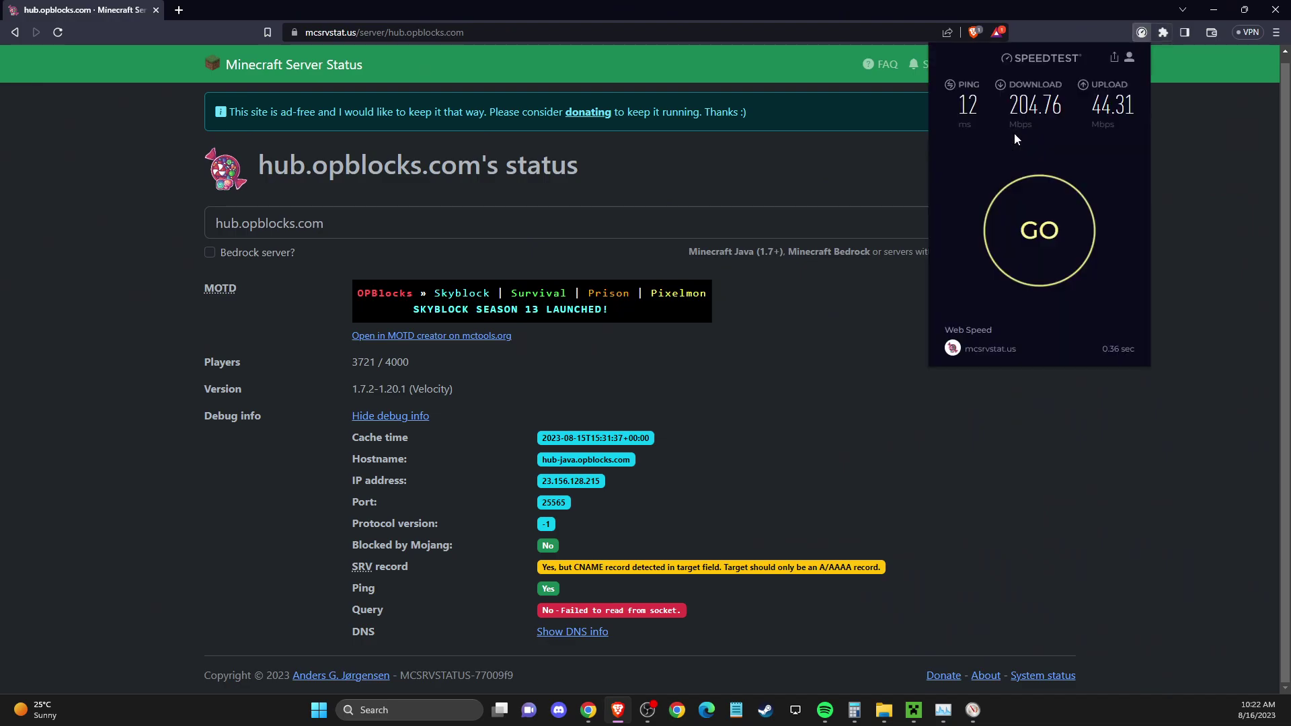
pyautogui.click(1035, 243)
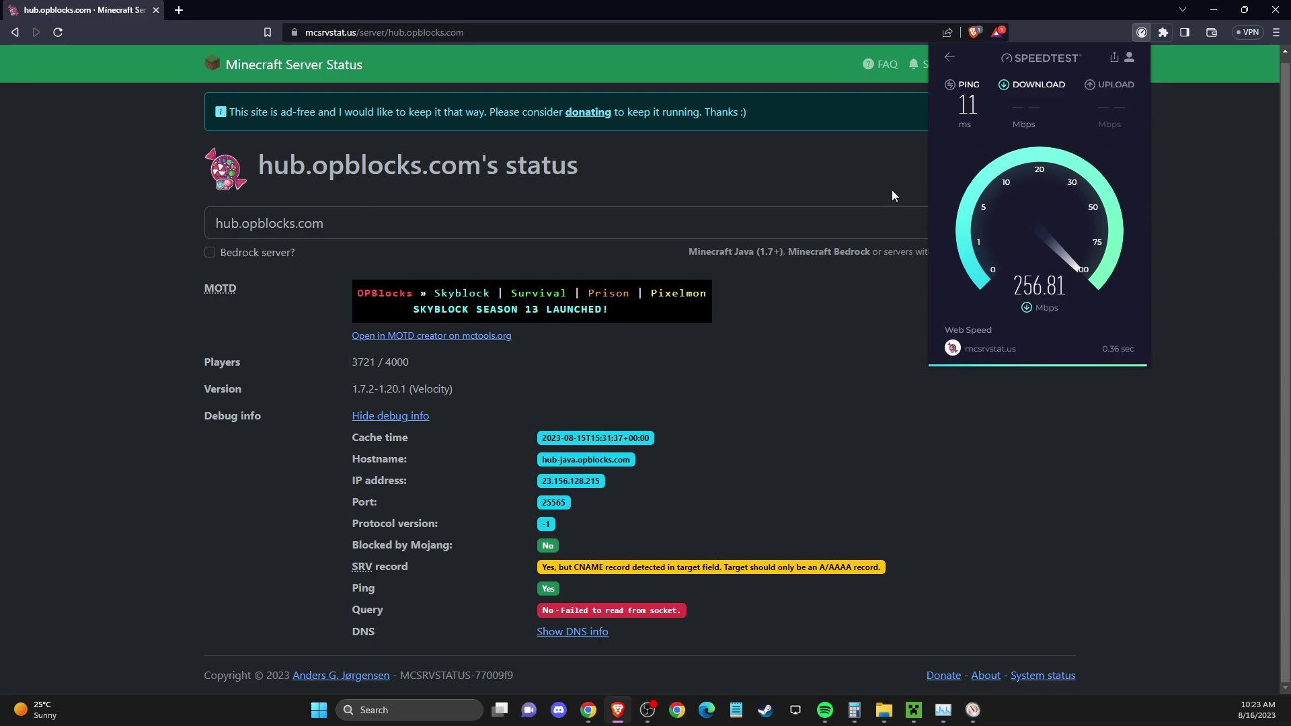
pyautogui.click(1210, 12)
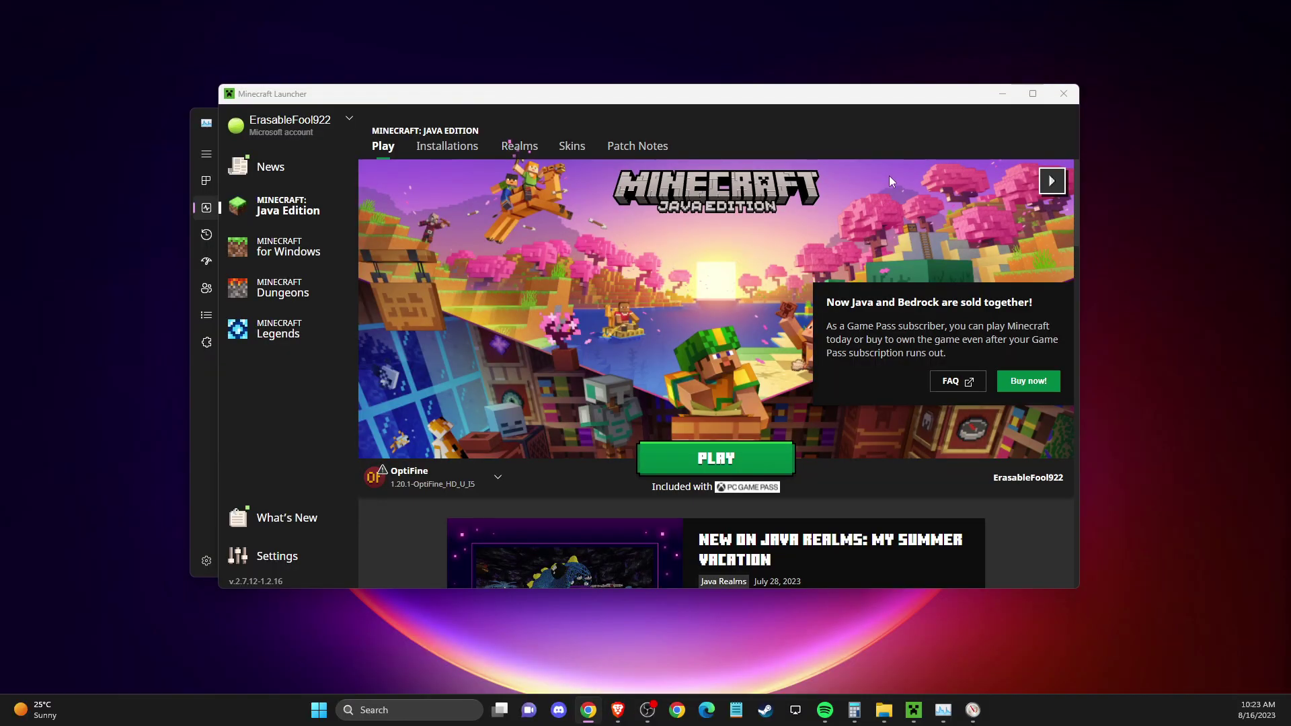
# - Launch Task Manager from search and open Resource Monitor from the Performance page's options menu
pyautogui.click(404, 710)
pyautogui.write('task manager')
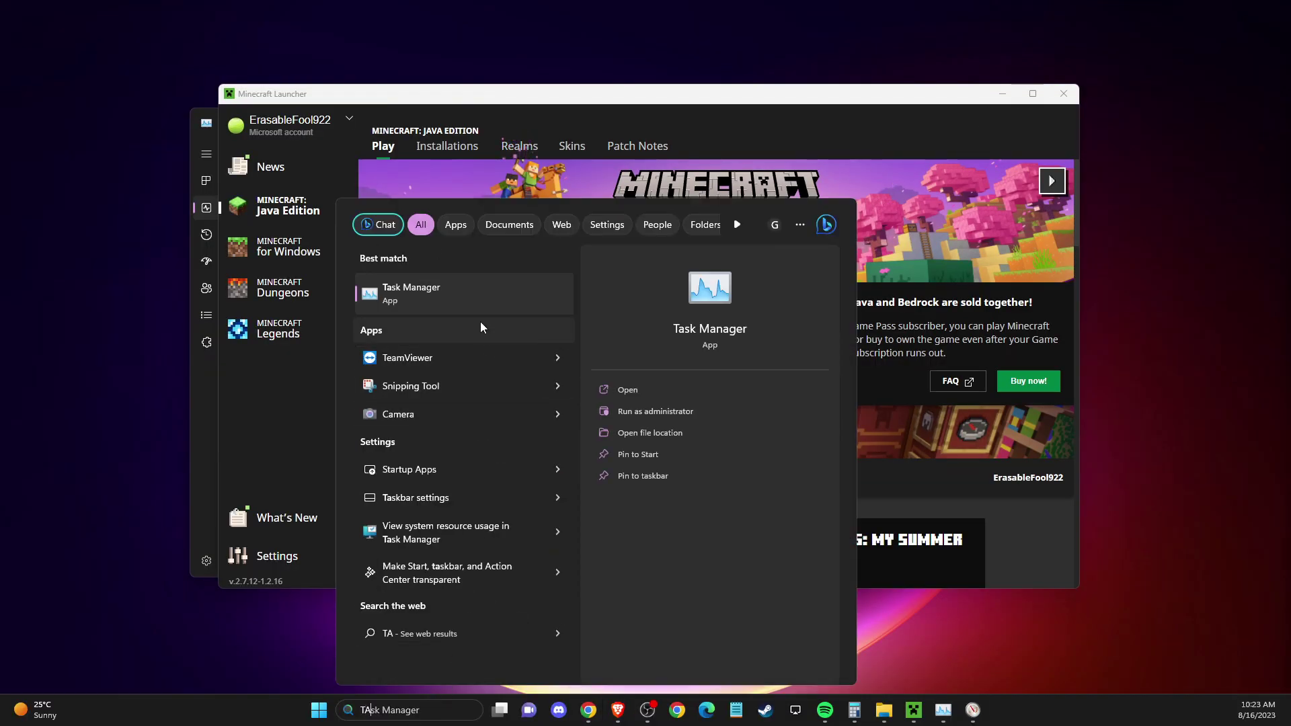
pyautogui.click(444, 292)
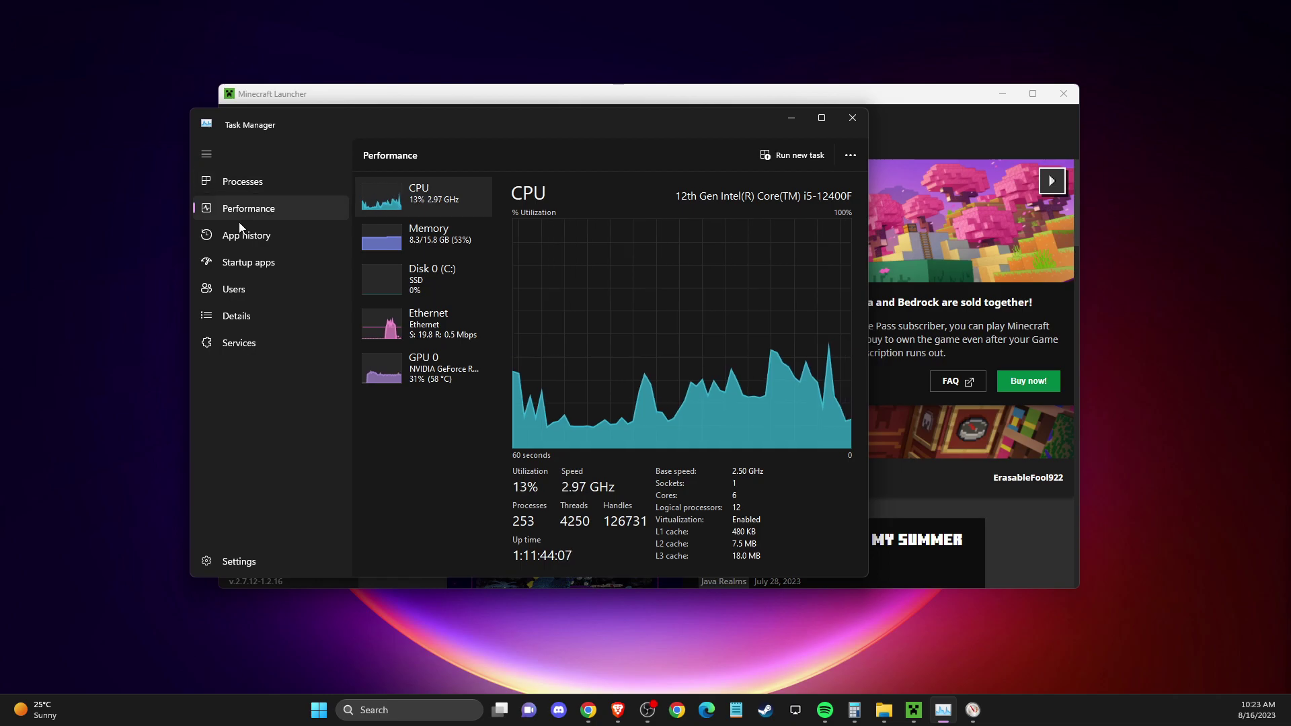
pyautogui.click(850, 156)
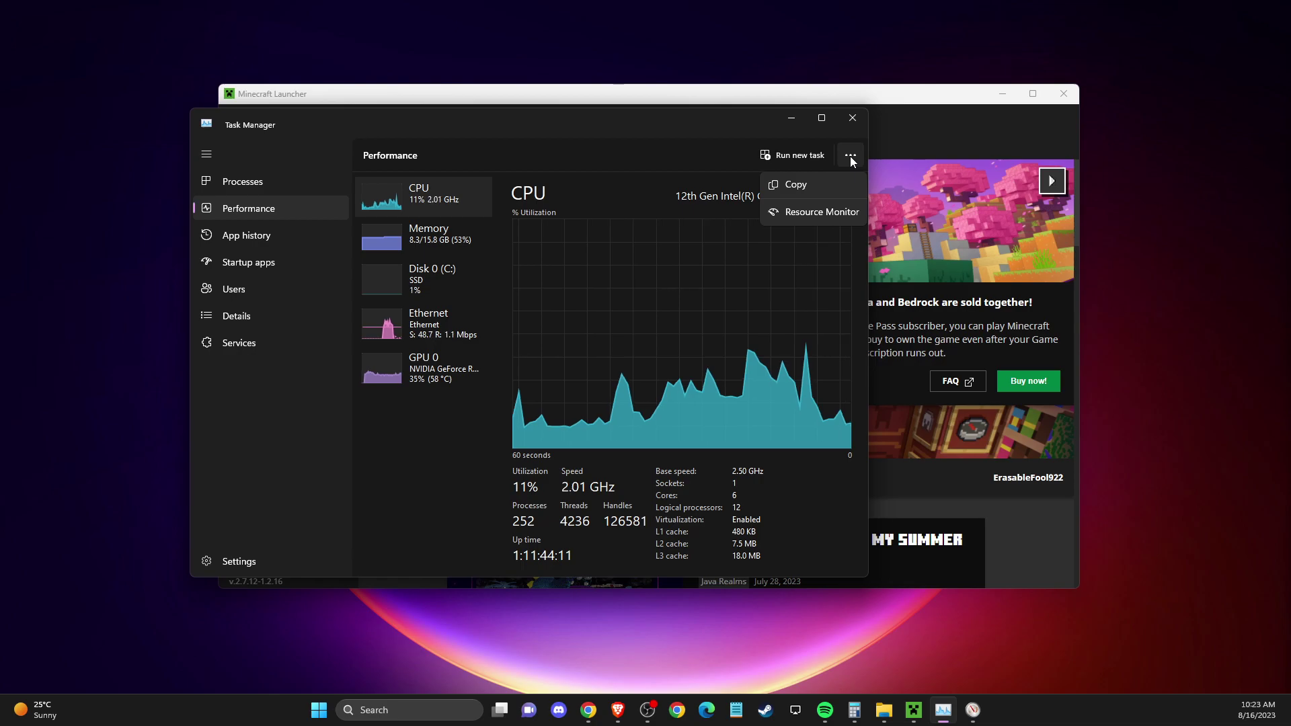
pyautogui.click(822, 215)
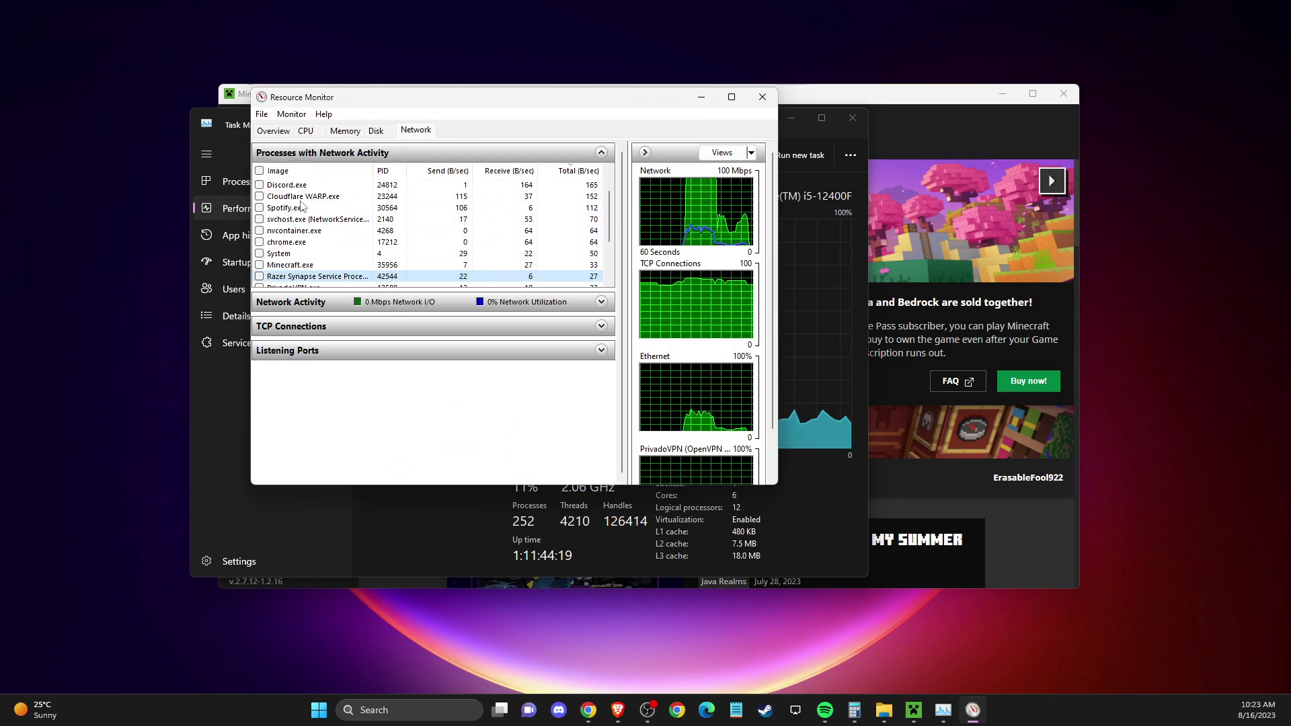
# - End the Spotify.exe process from Resource Monitor's Network tab
pyautogui.scroll(-3, 307, 217)
pyautogui.scroll(3, 329, 222)
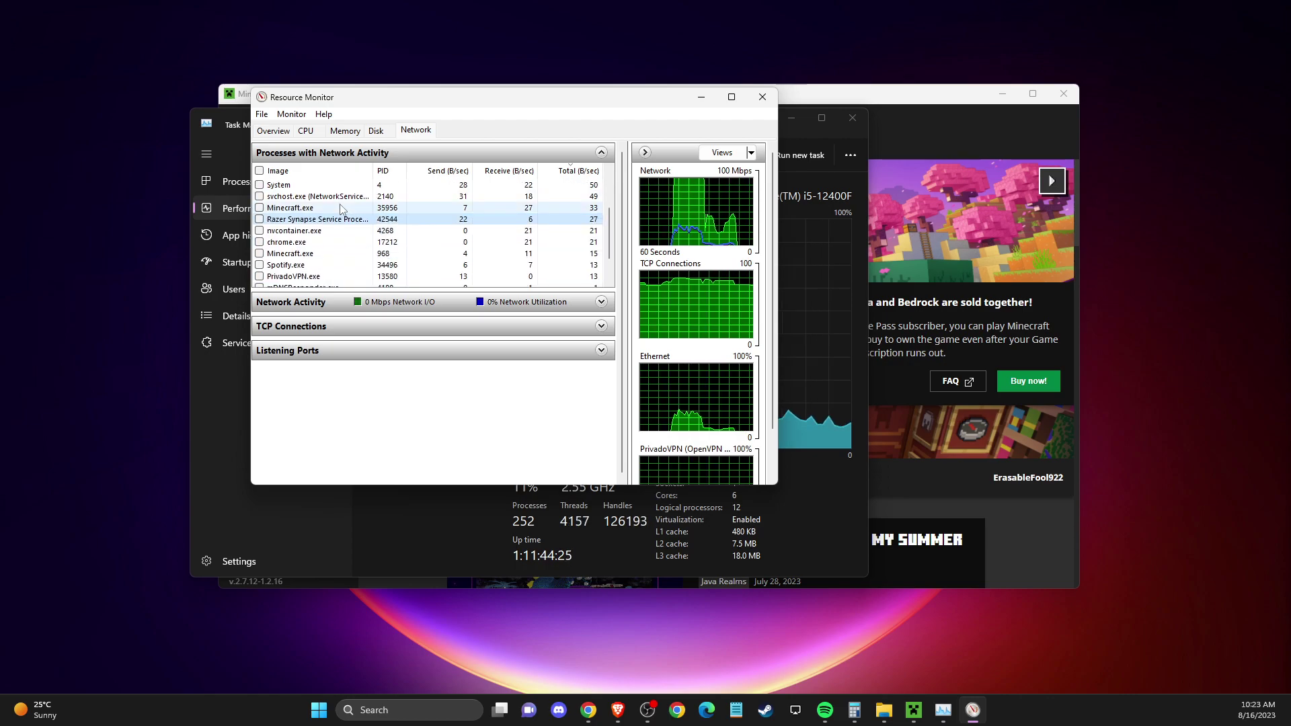
pyautogui.scroll(-3, 339, 212)
pyautogui.scroll(3, 322, 216)
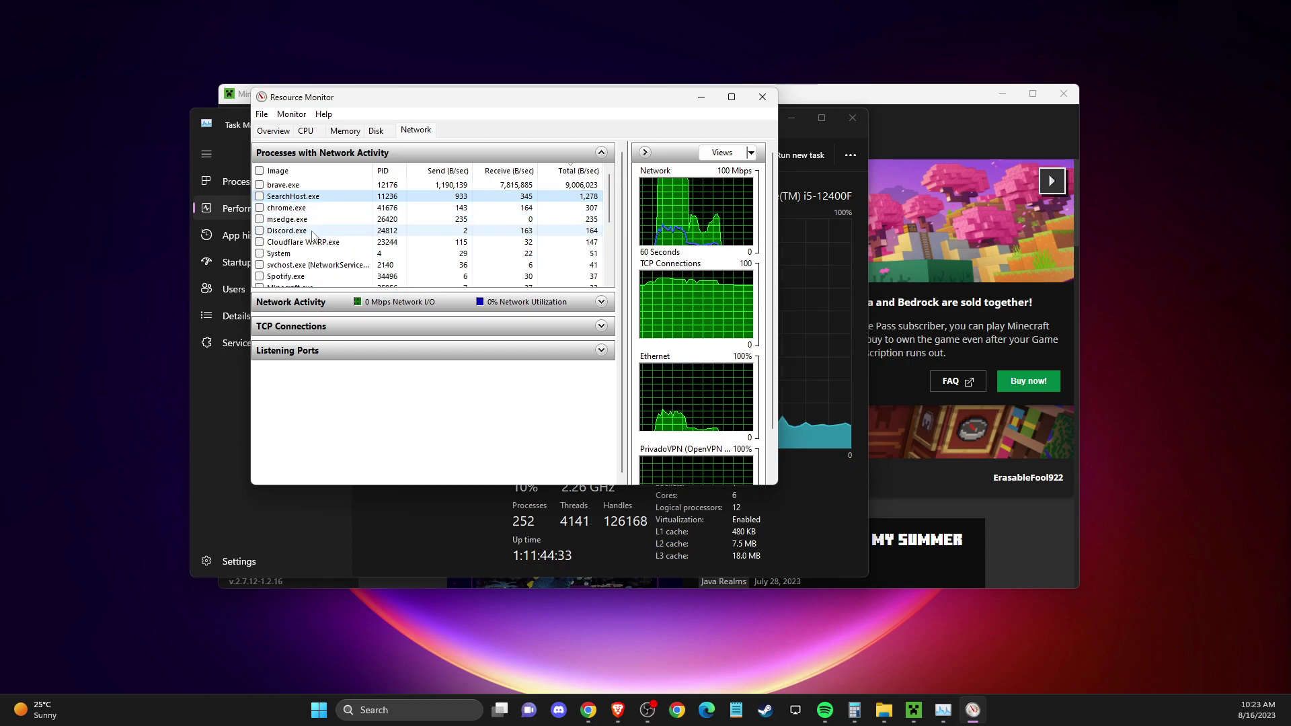
pyautogui.scroll(-5, 311, 246)
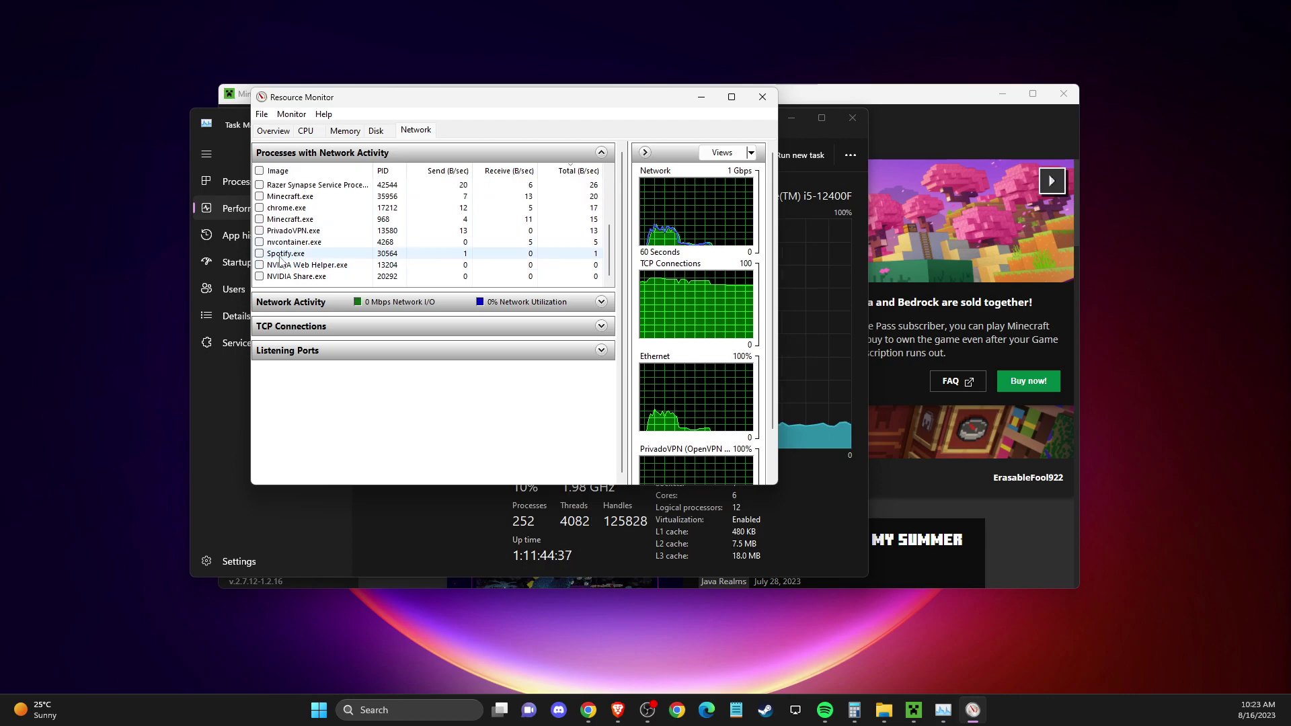
pyautogui.rightClick(281, 257)
pyautogui.click(325, 263)
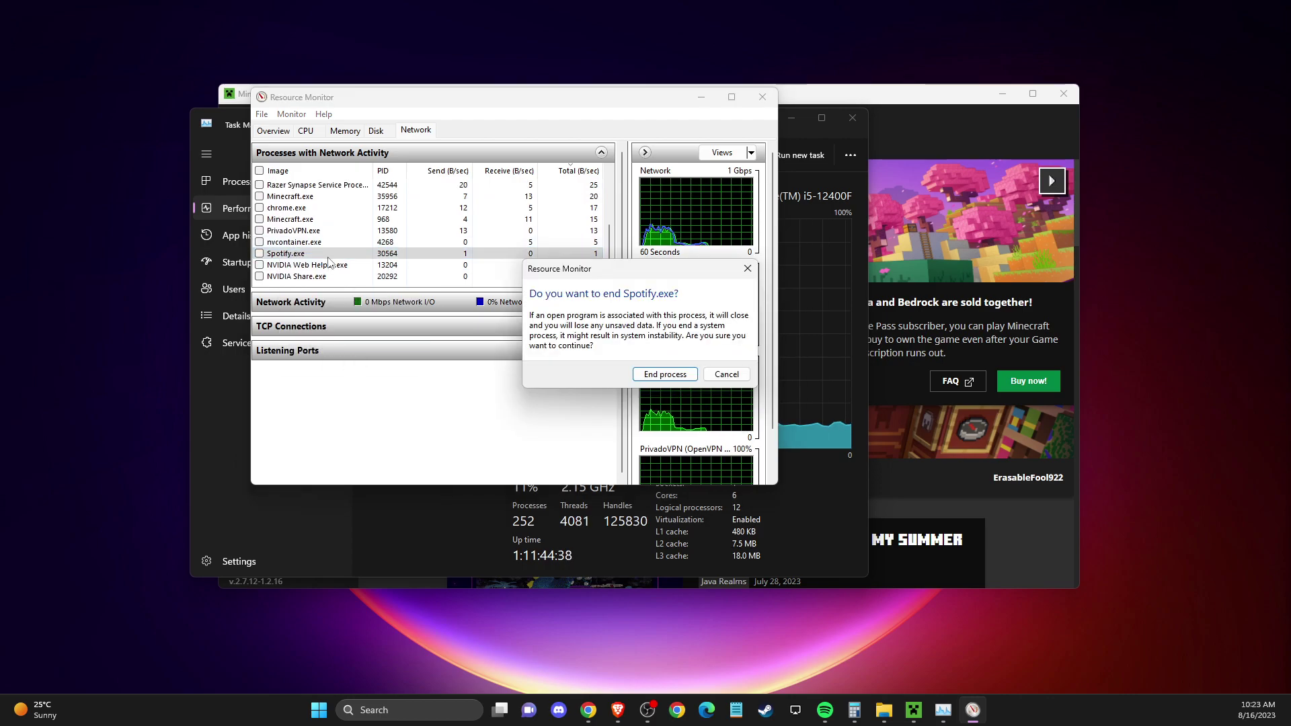
pyautogui.click(666, 377)
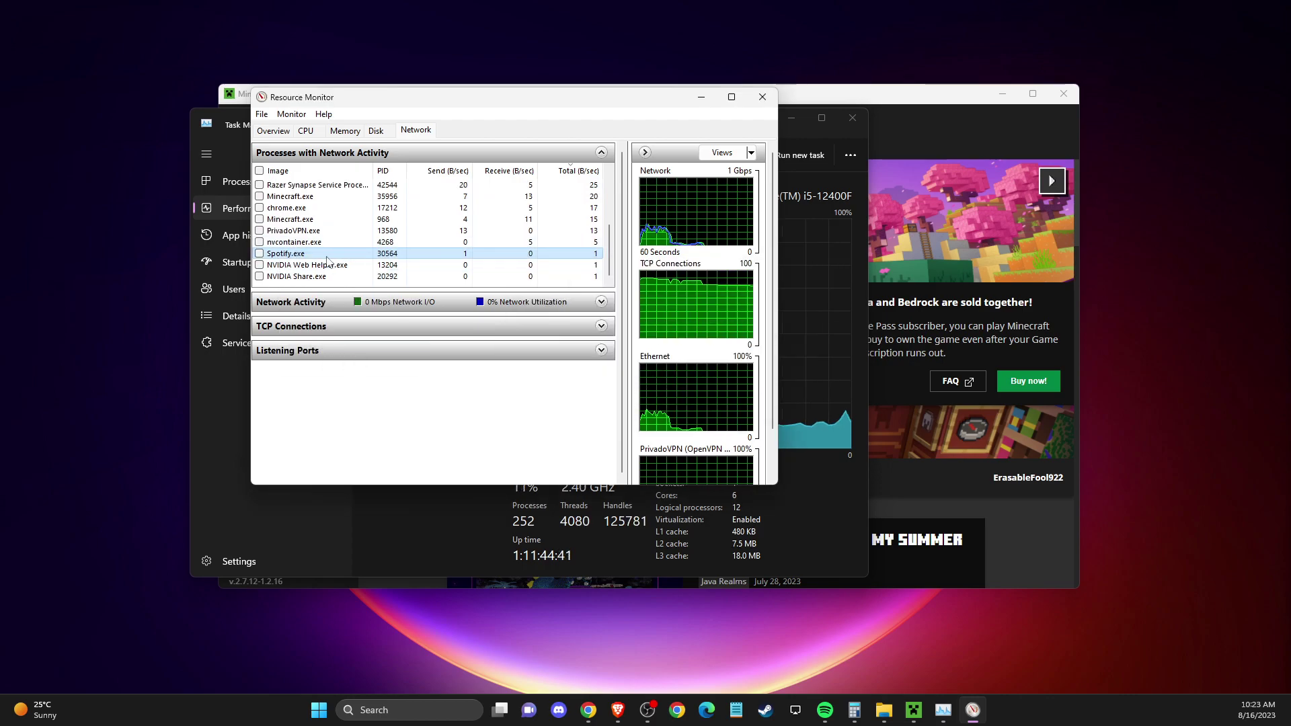
# - Open the process options for chrome.exe, then close Resource Monitor
pyautogui.scroll(2, 318, 250)
pyautogui.scroll(1, 286, 222)
pyautogui.rightClick(293, 222)
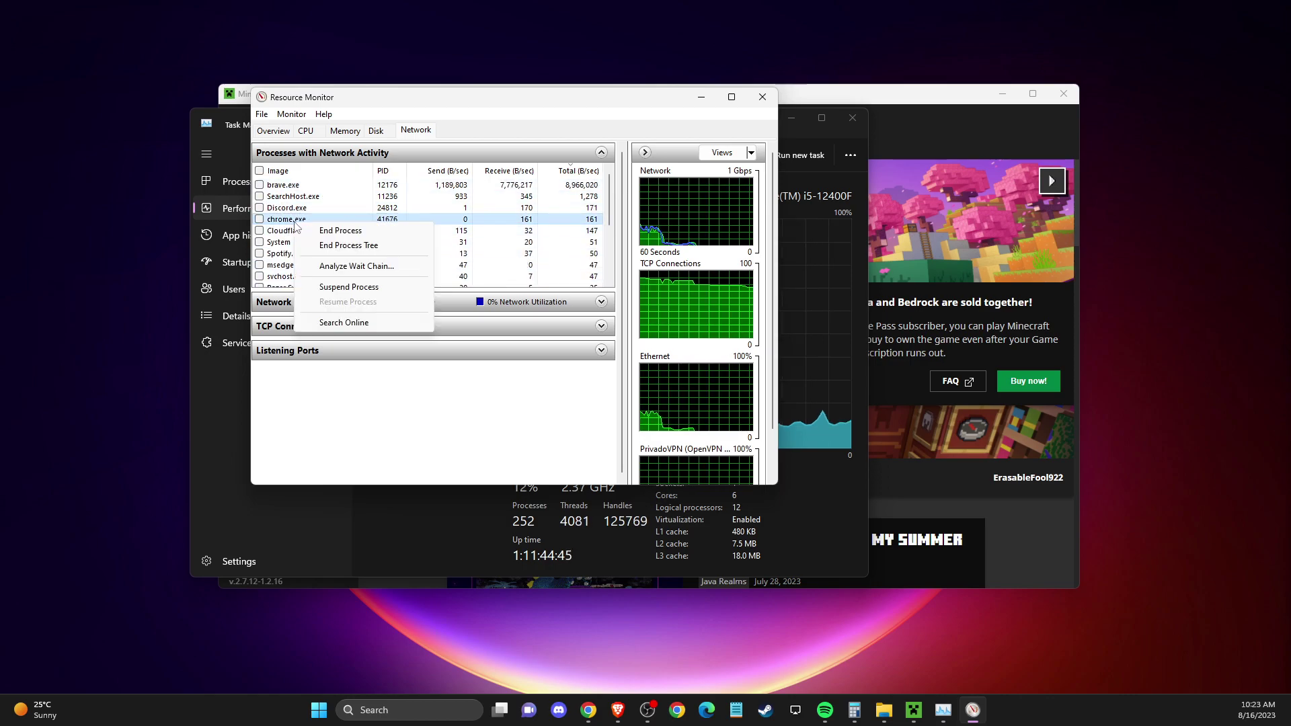
pyautogui.click(287, 228)
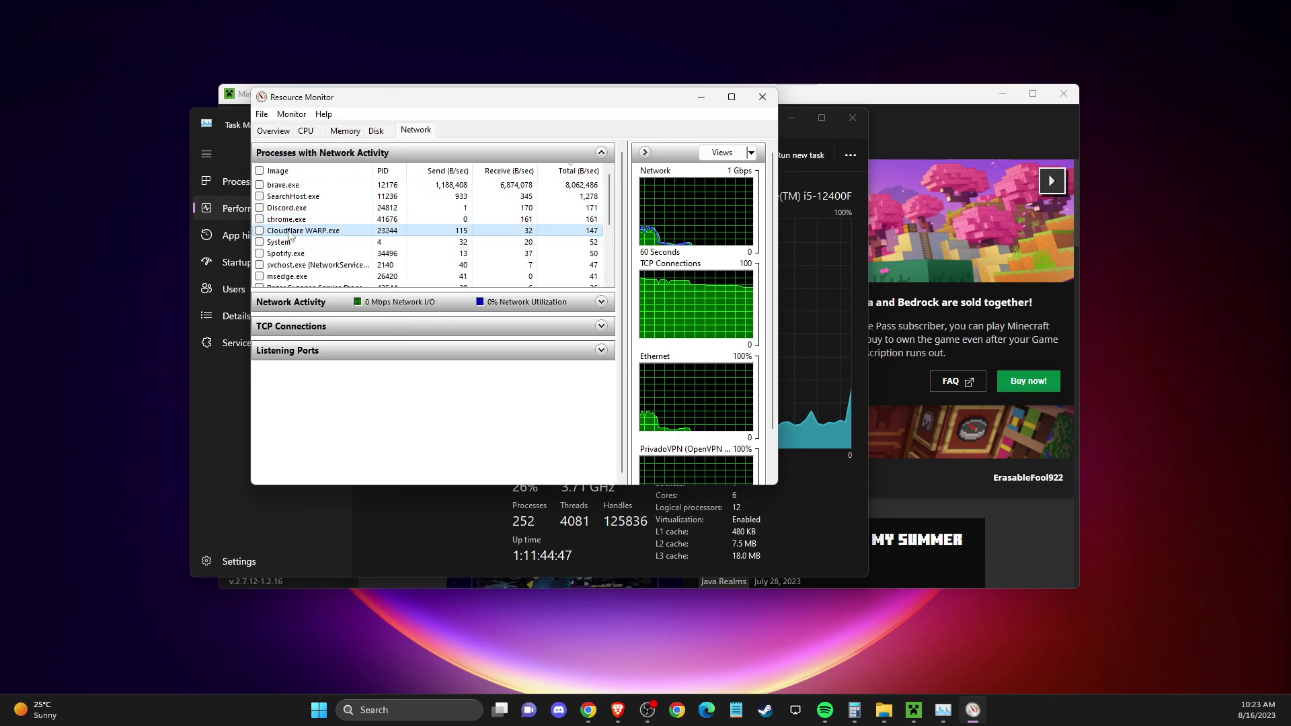
pyautogui.scroll(-2, 386, 247)
pyautogui.scroll(2, 385, 247)
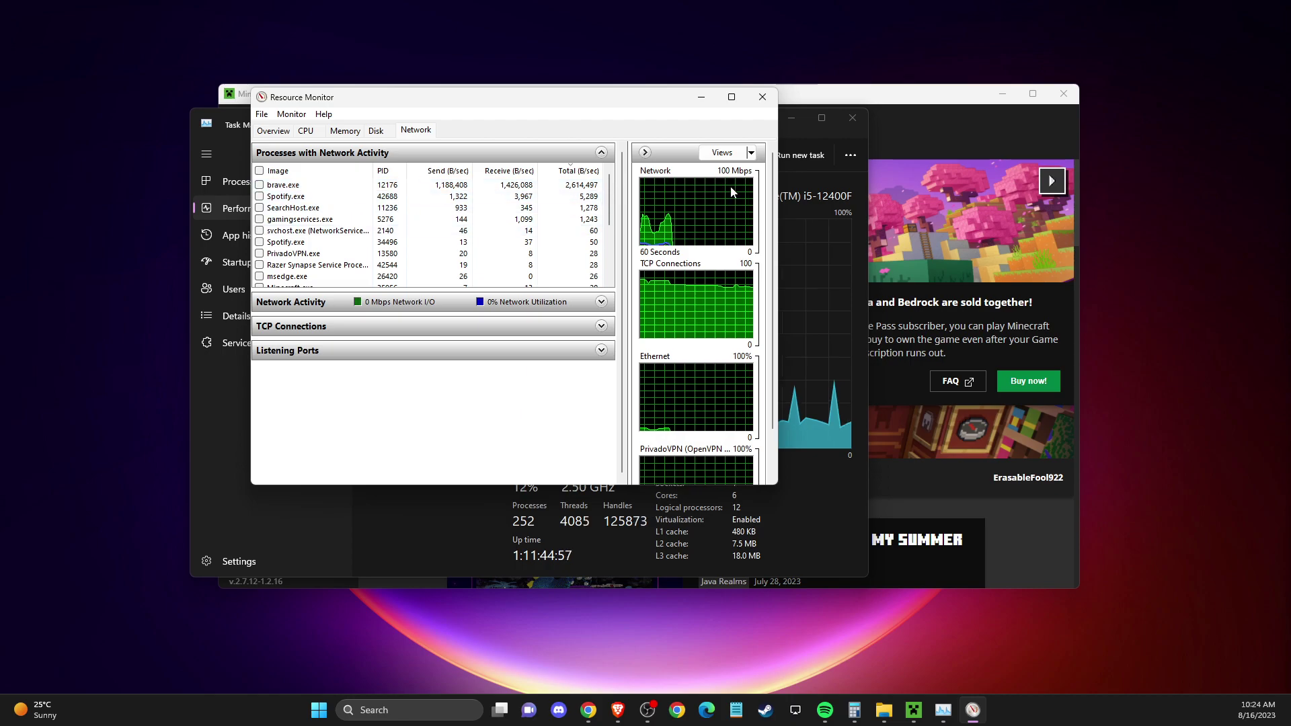
pyautogui.click(762, 96)
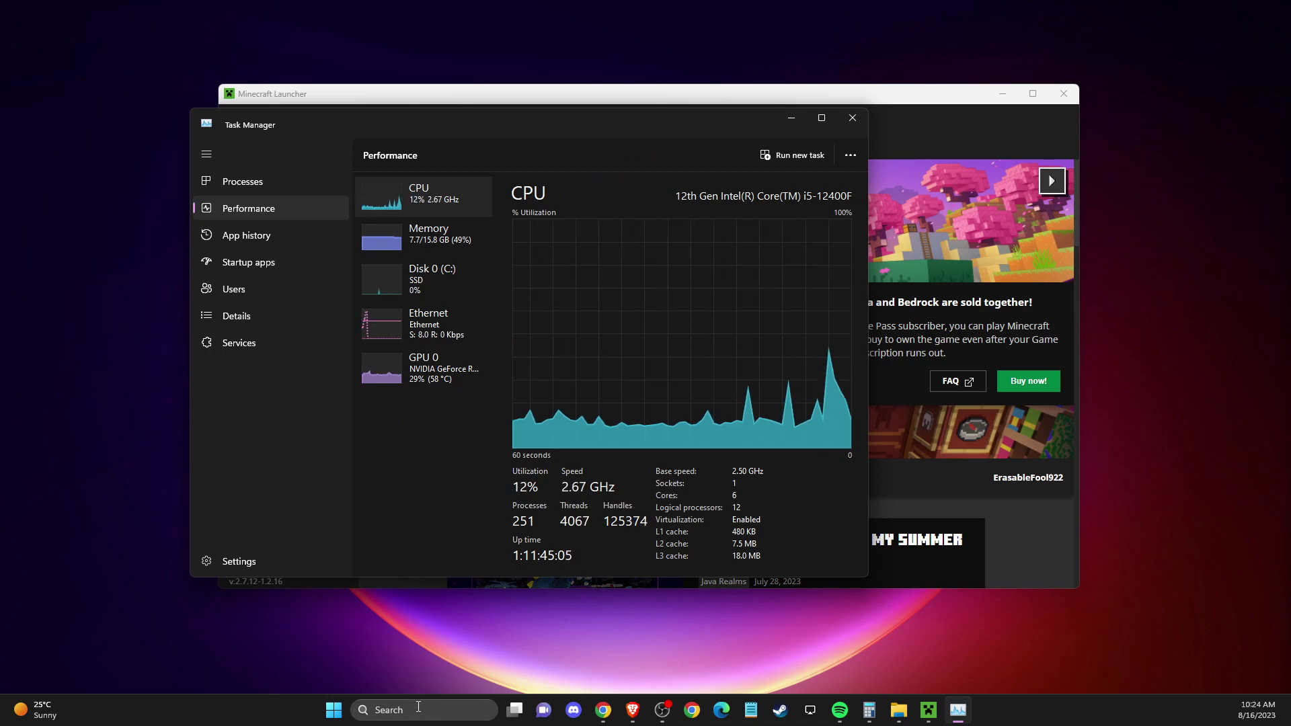
# - Close Task Manager and open Configure Java through a CON search
pyautogui.click(854, 119)
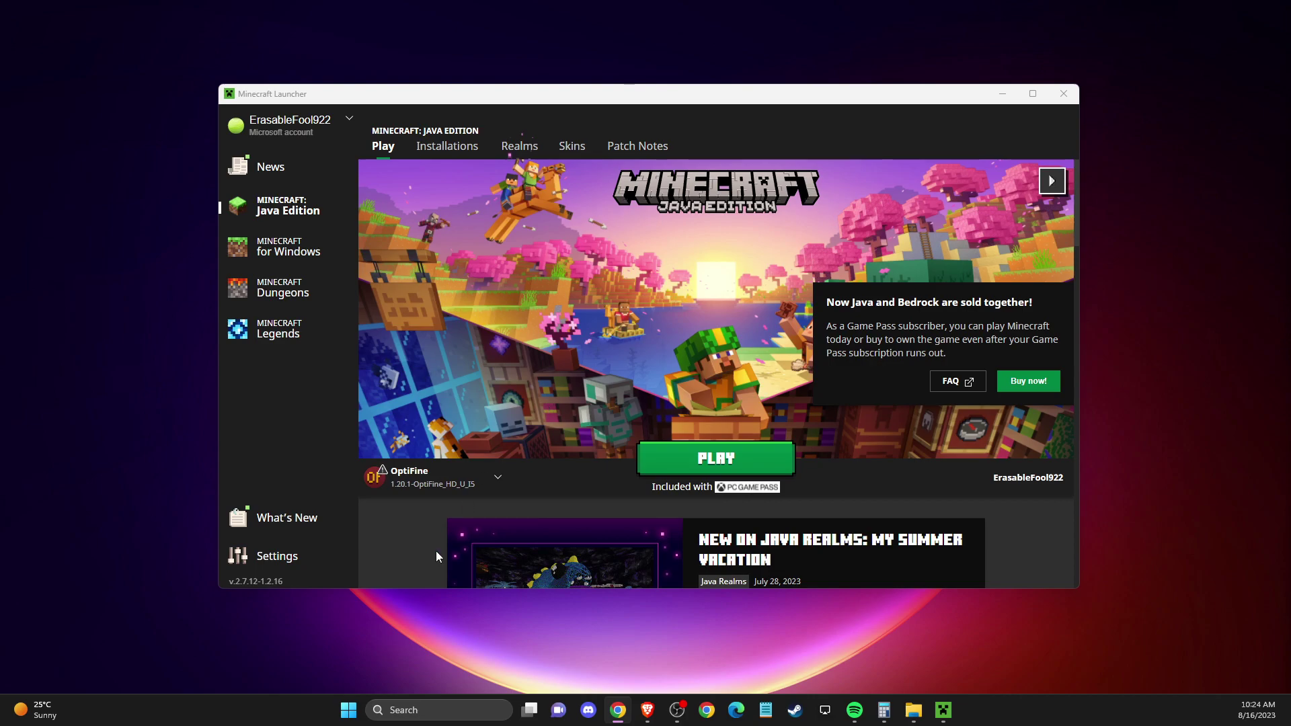
pyautogui.click(425, 710)
pyautogui.write('CON')
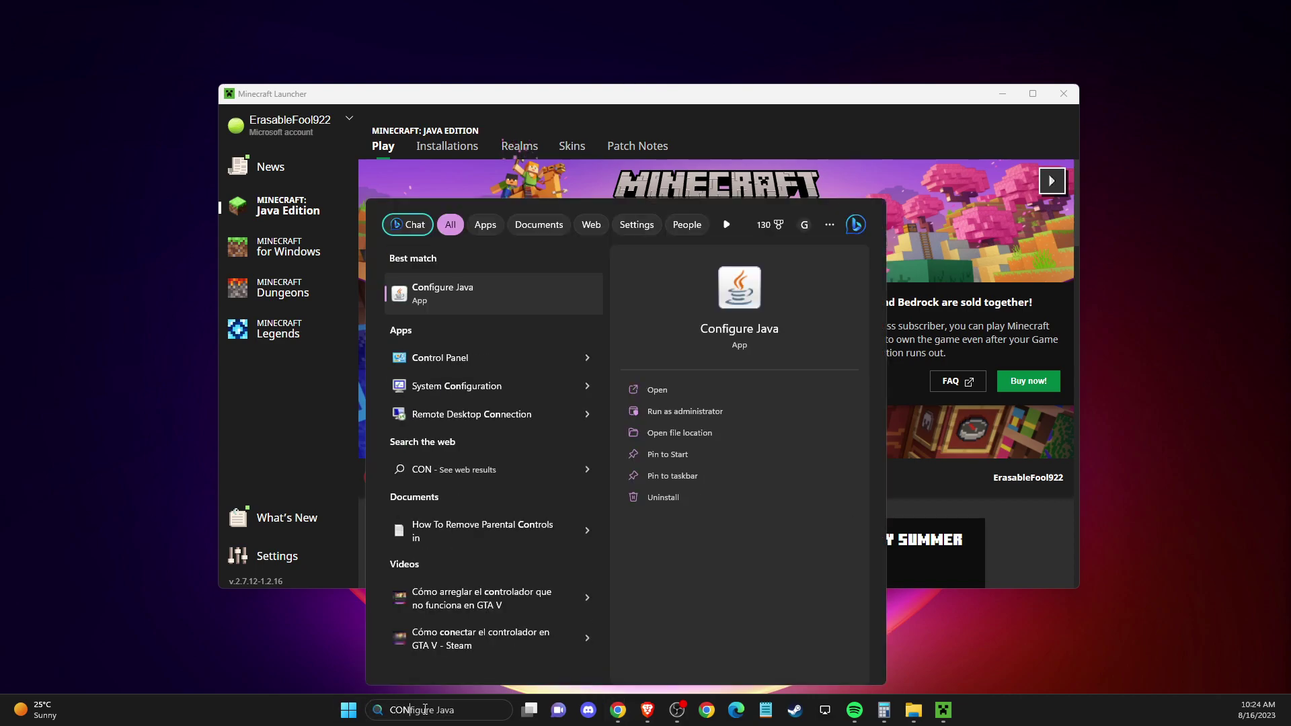
pyautogui.click(441, 300)
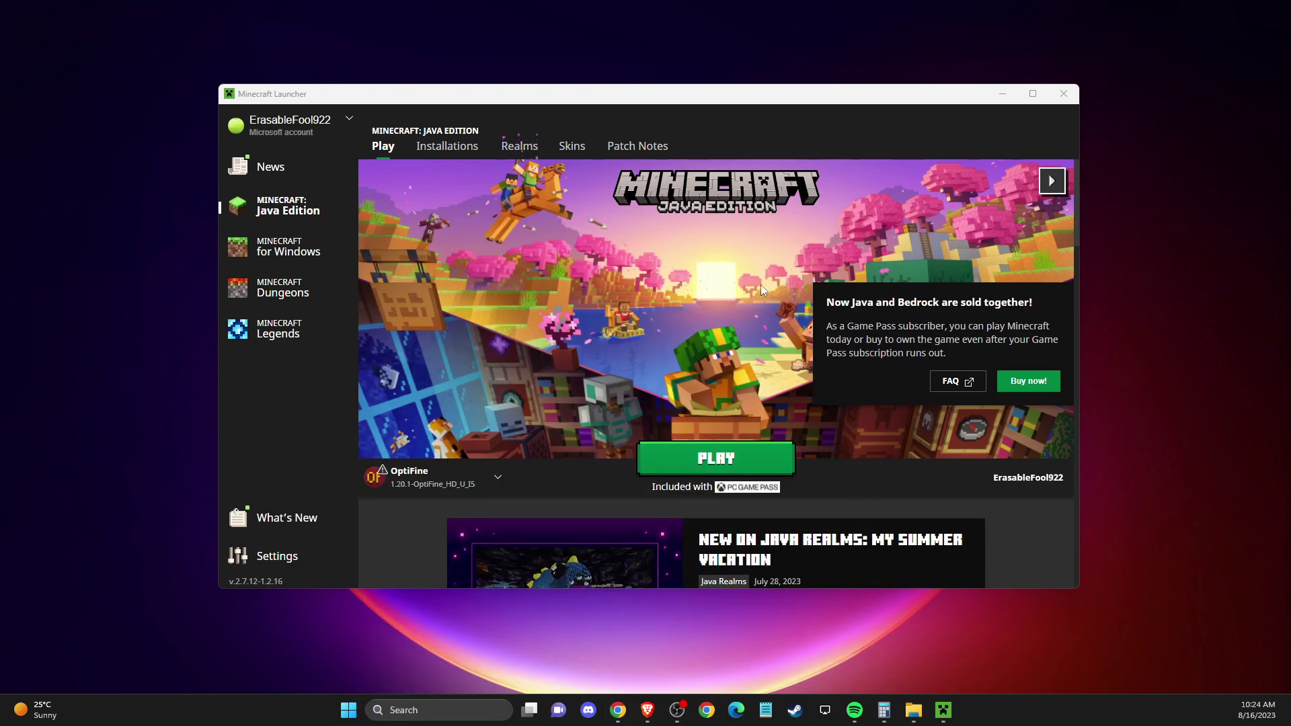
# - Start a Java update with Update Now on the Update tab, then close the Java Control Panel
pyautogui.moveTo(702, 94); pyautogui.dragTo(413, 150)
pyautogui.click(381, 167)
pyautogui.click(619, 463)
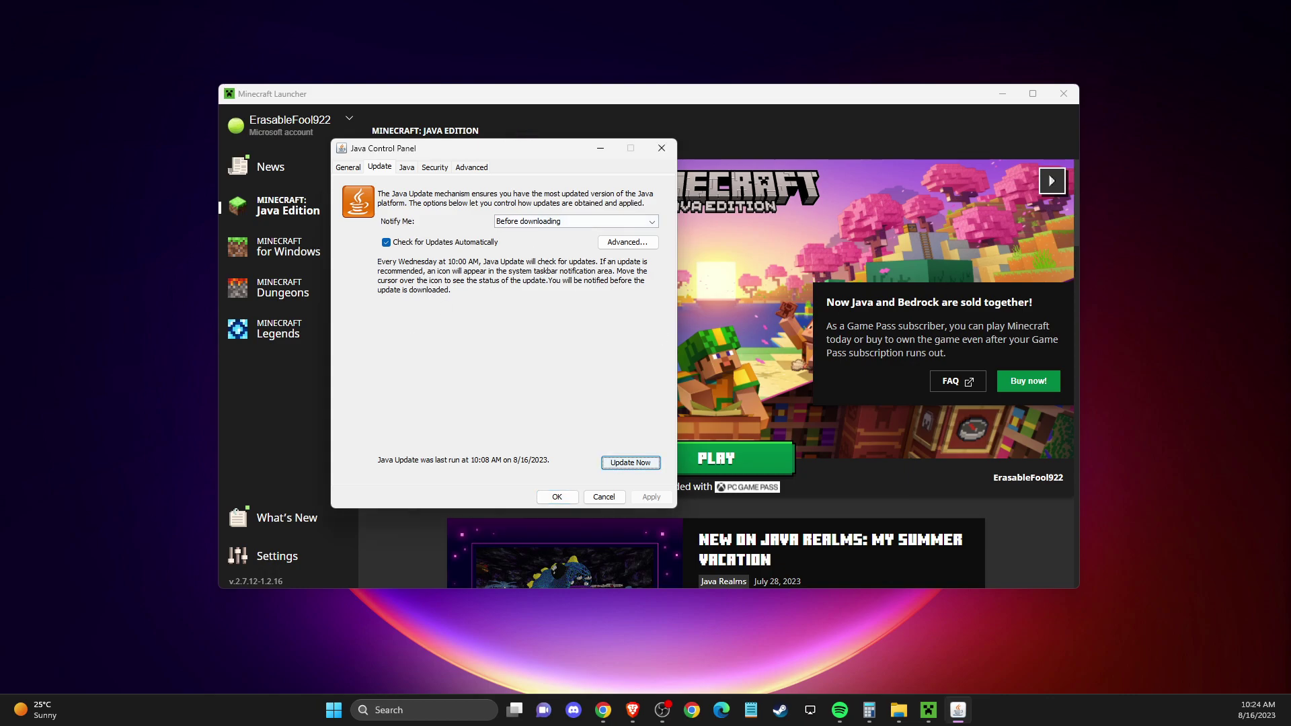
pyautogui.click(662, 148)
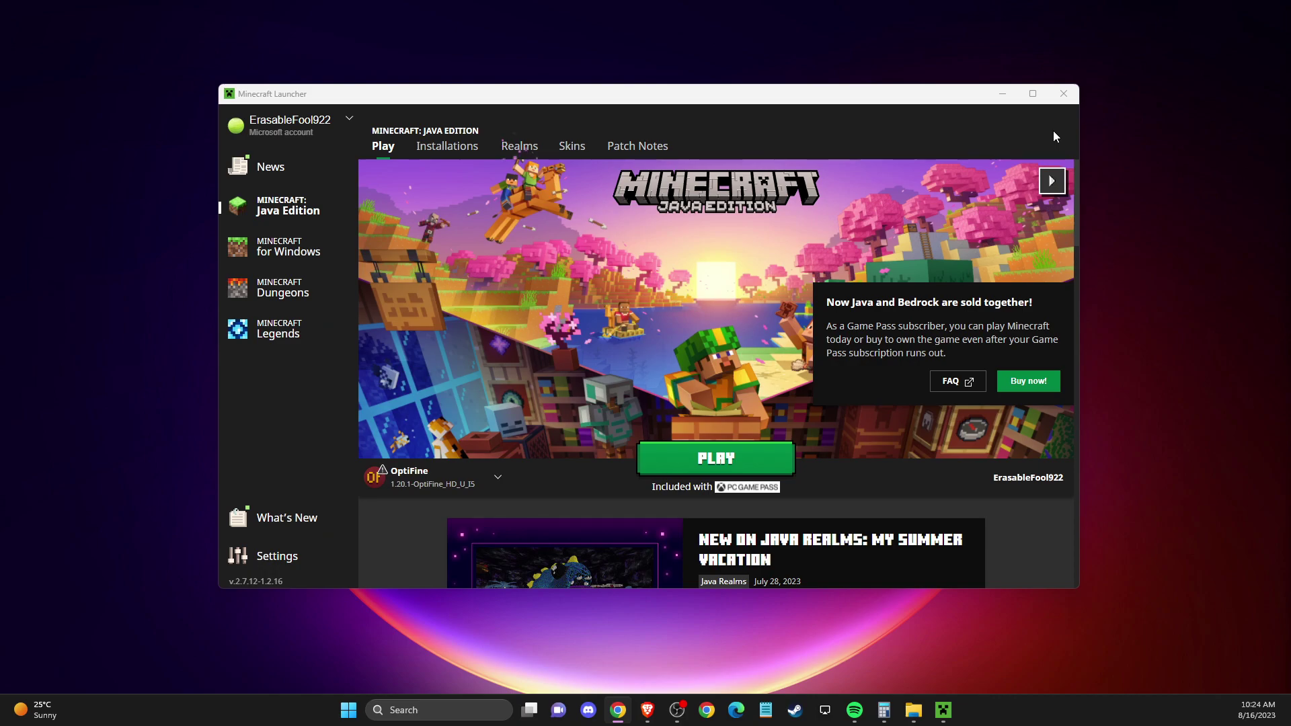
# - Minimize the launcher and start Command Prompt as administrator
pyautogui.click(1002, 96)
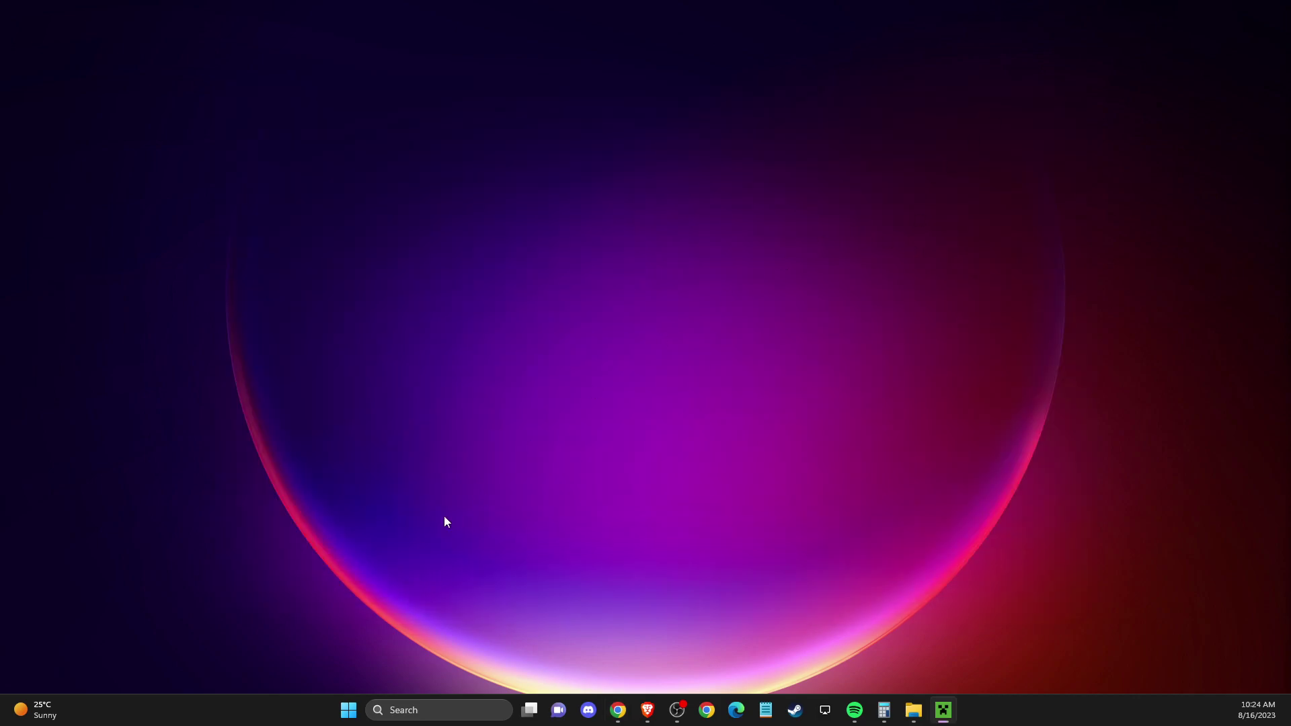
pyautogui.click(436, 715)
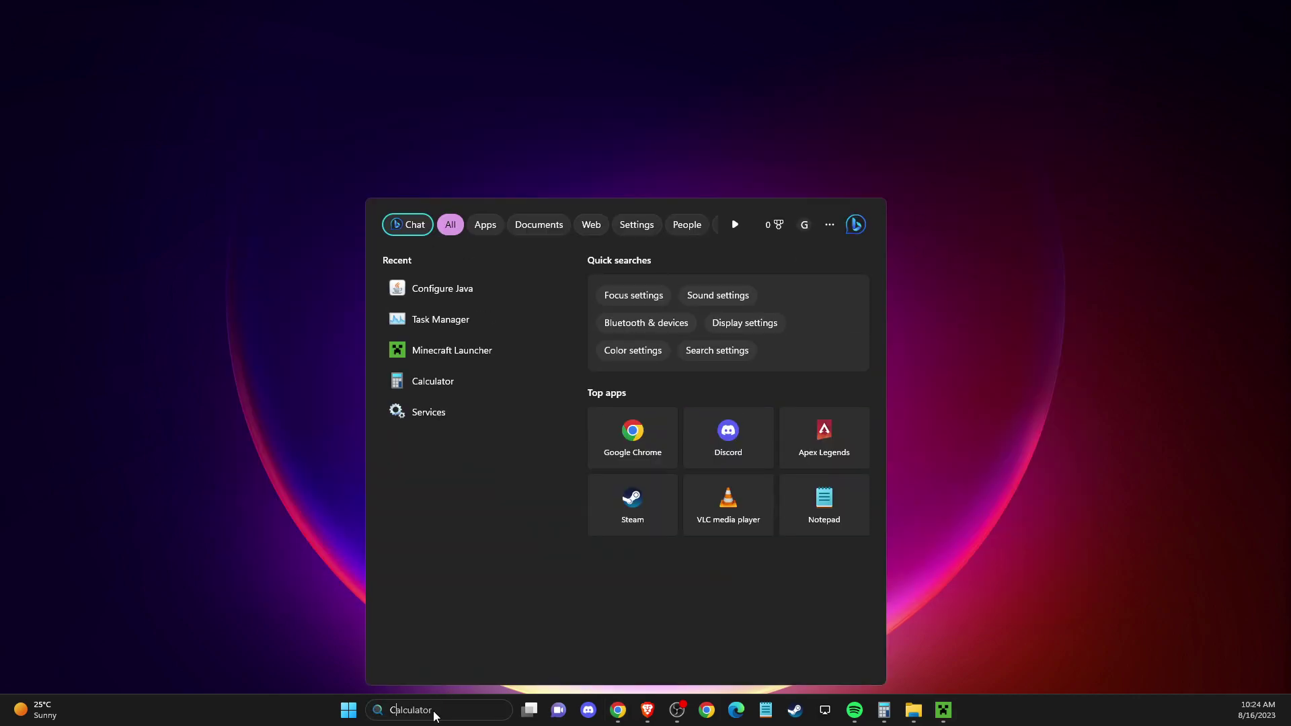
pyautogui.write('CMD')
pyautogui.rightClick(442, 296)
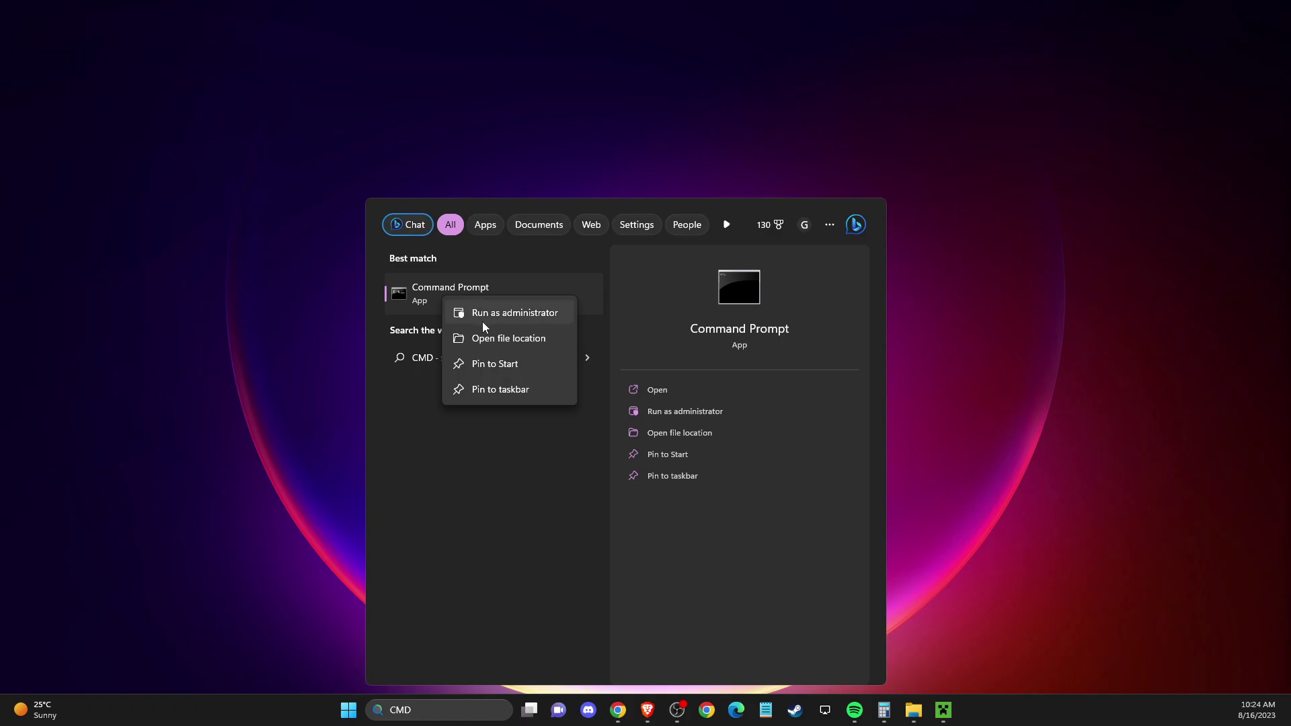
pyautogui.click(482, 316)
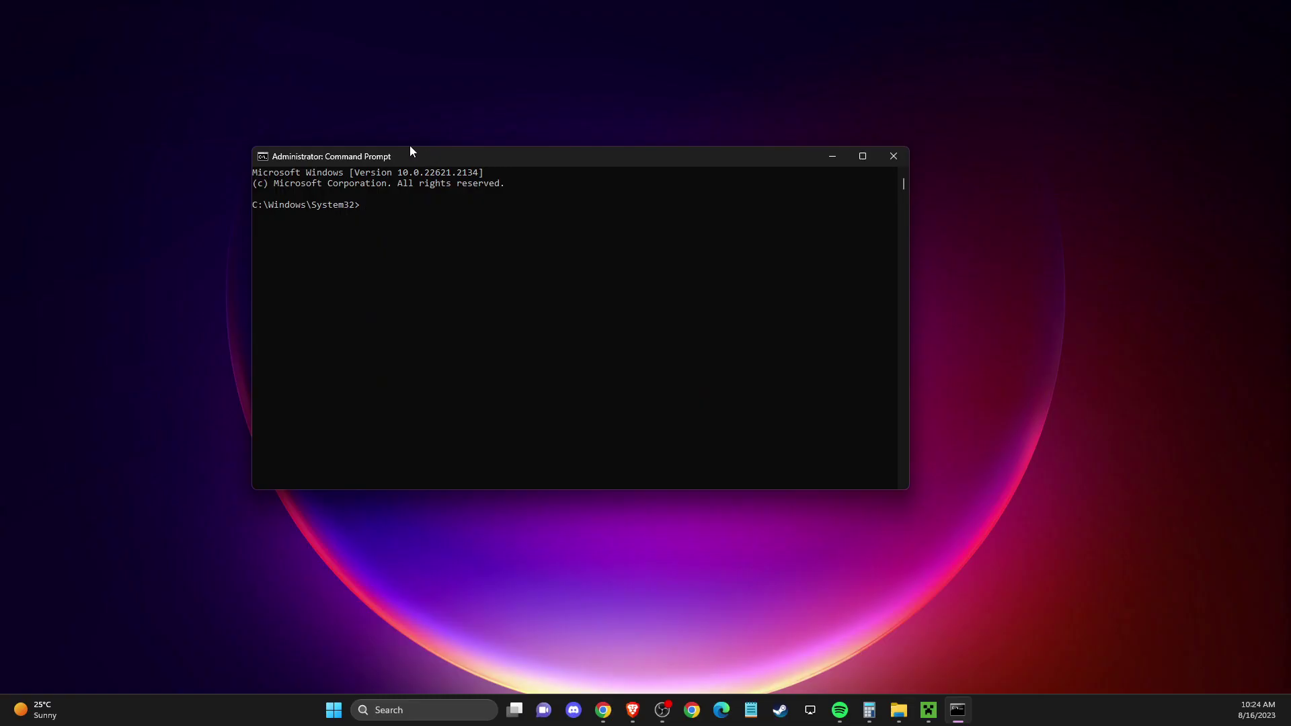
# - Run ipconfig /flushdns, then netsh winsock reset
pyautogui.write('ipconfig /flushdns')
pyautogui.press('Return')
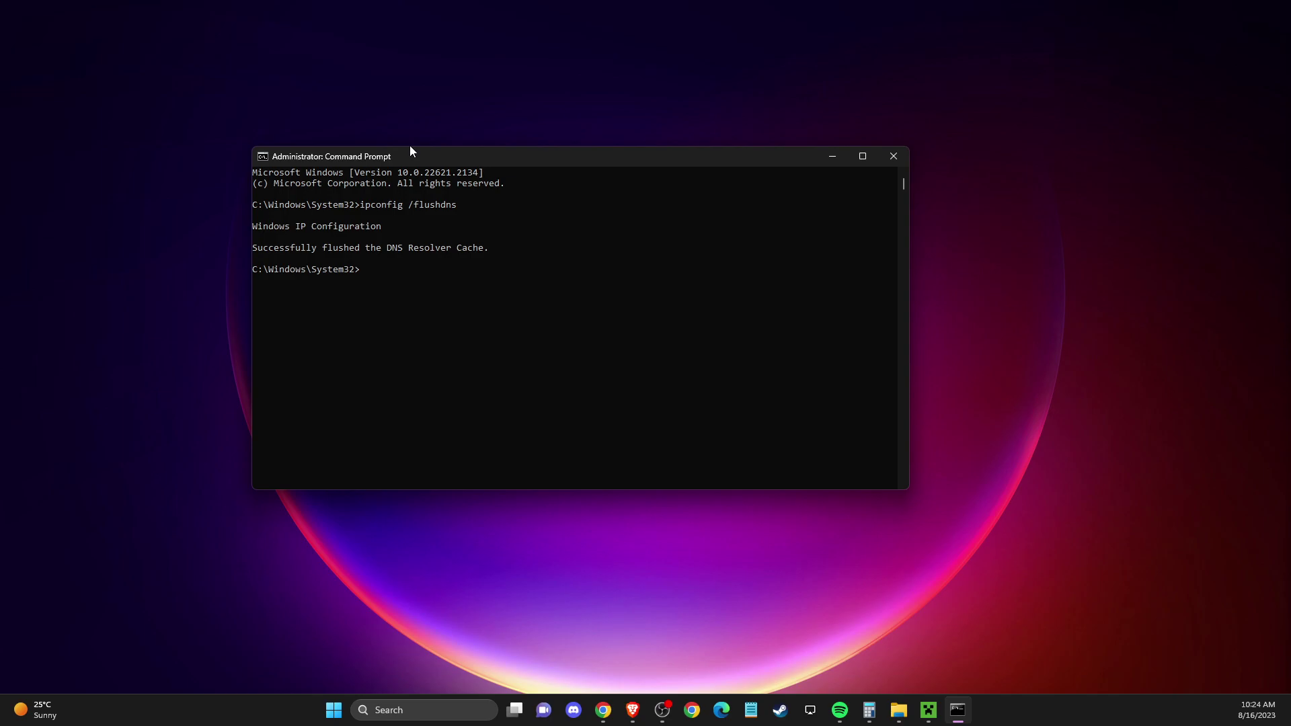
pyautogui.write('netsh winsock reset')
pyautogui.press('Return')
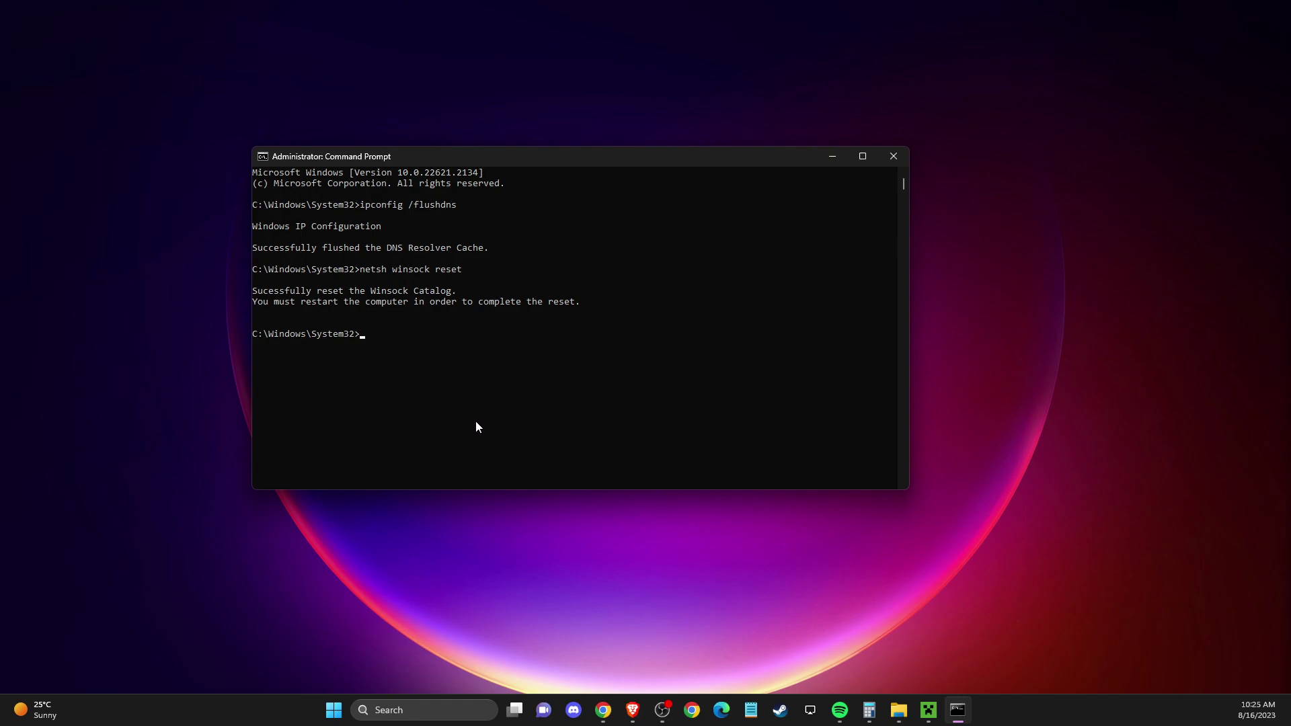
# - Close the command window and reach the network adapter list via Settings > Network & internet > Advanced network settings
pyautogui.click(894, 156)
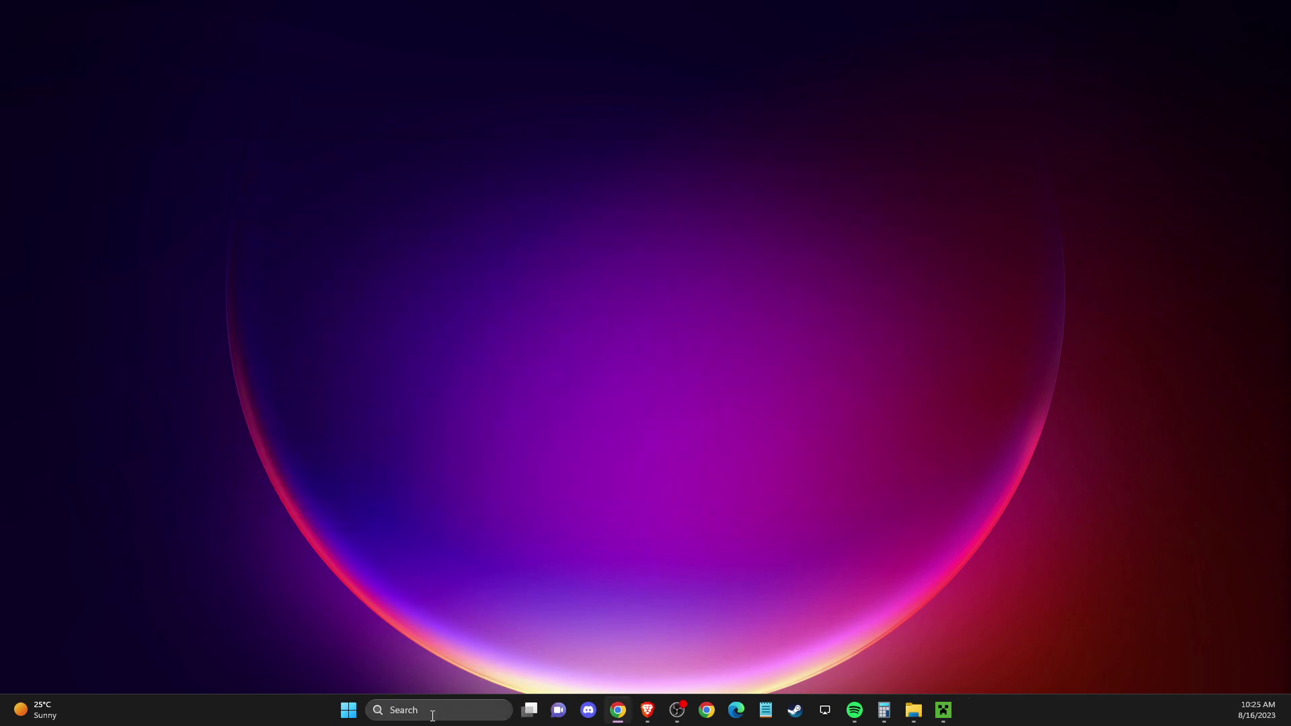
pyautogui.click(433, 711)
pyautogui.write('settings')
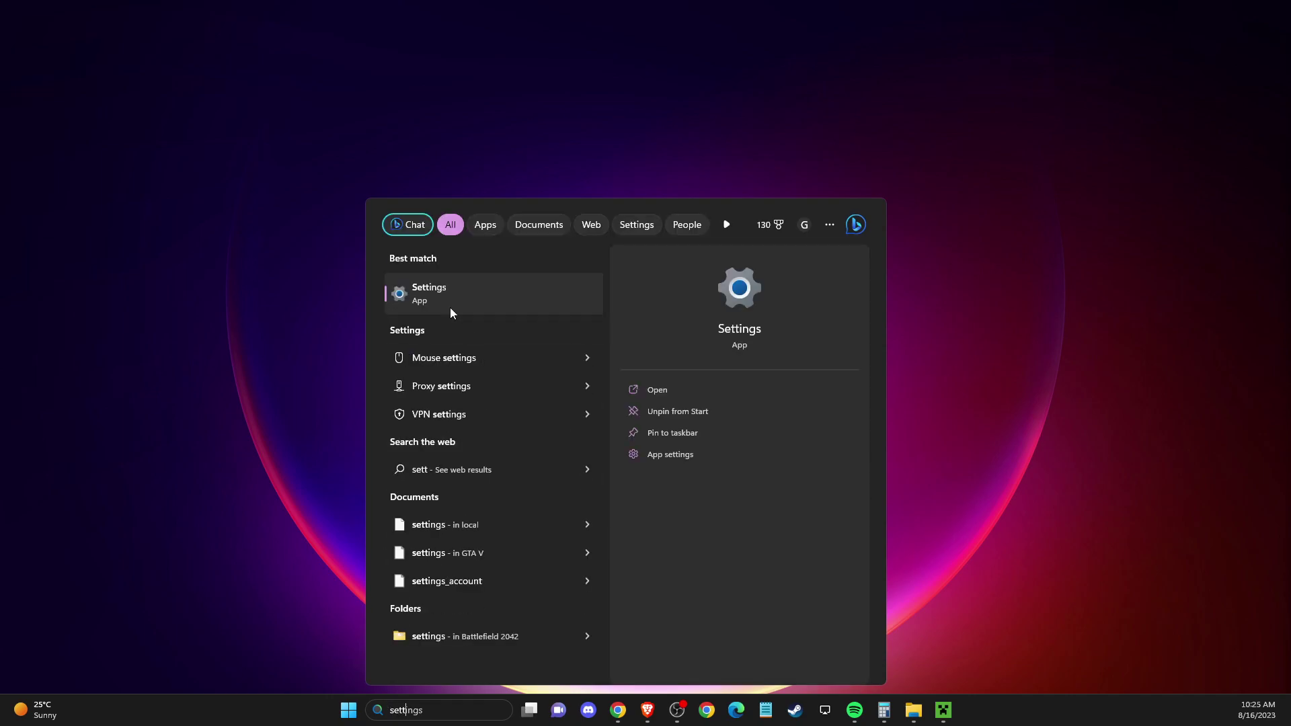
pyautogui.click(450, 308)
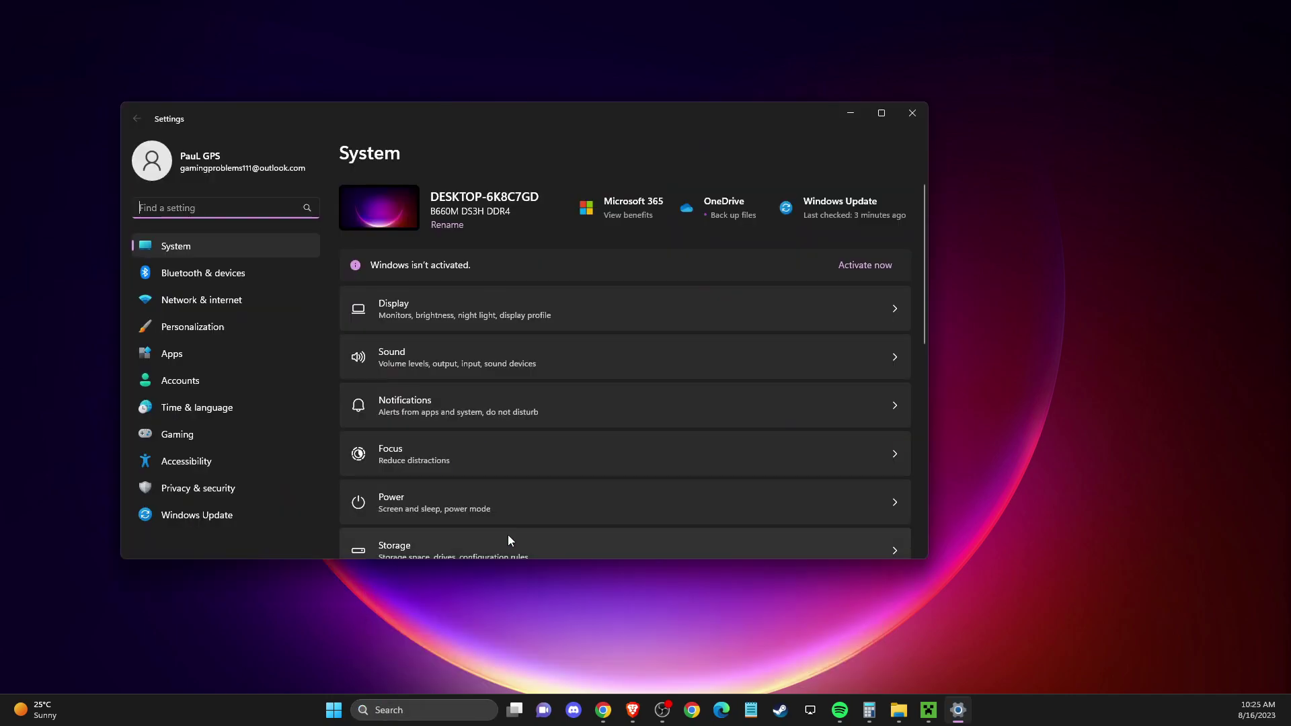
pyautogui.click(195, 303)
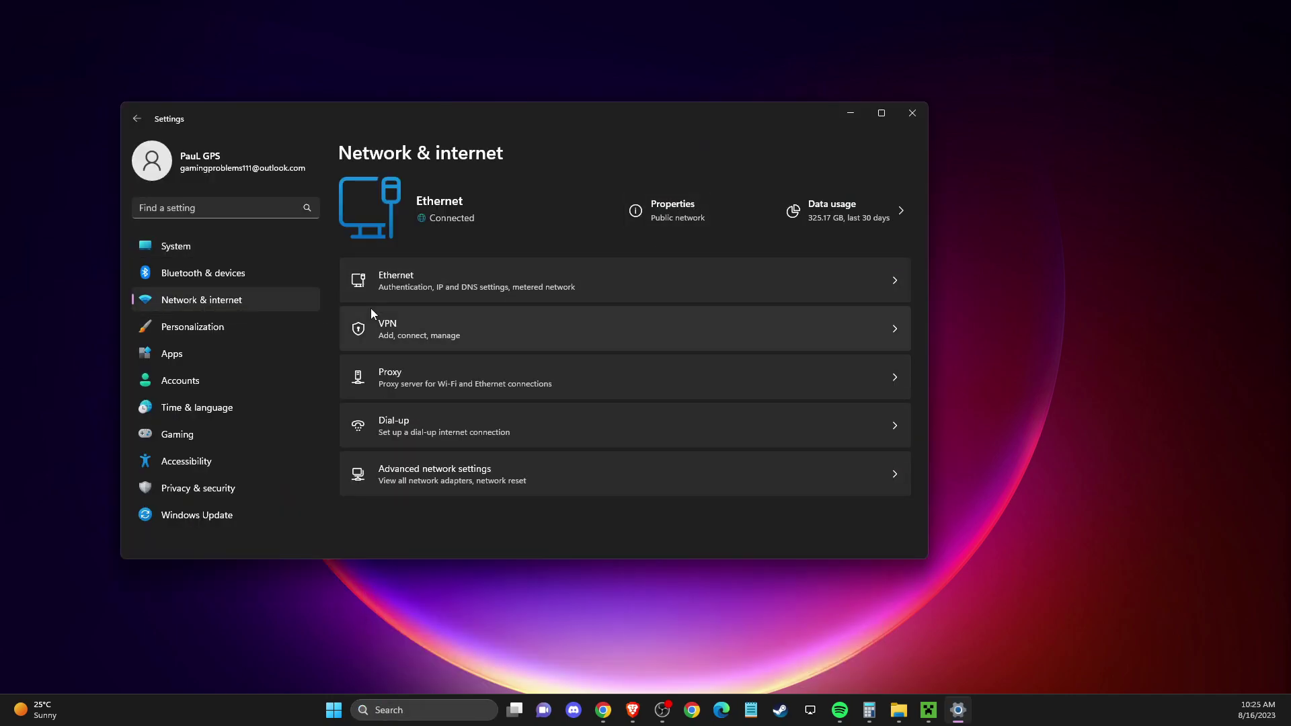
pyautogui.click(405, 474)
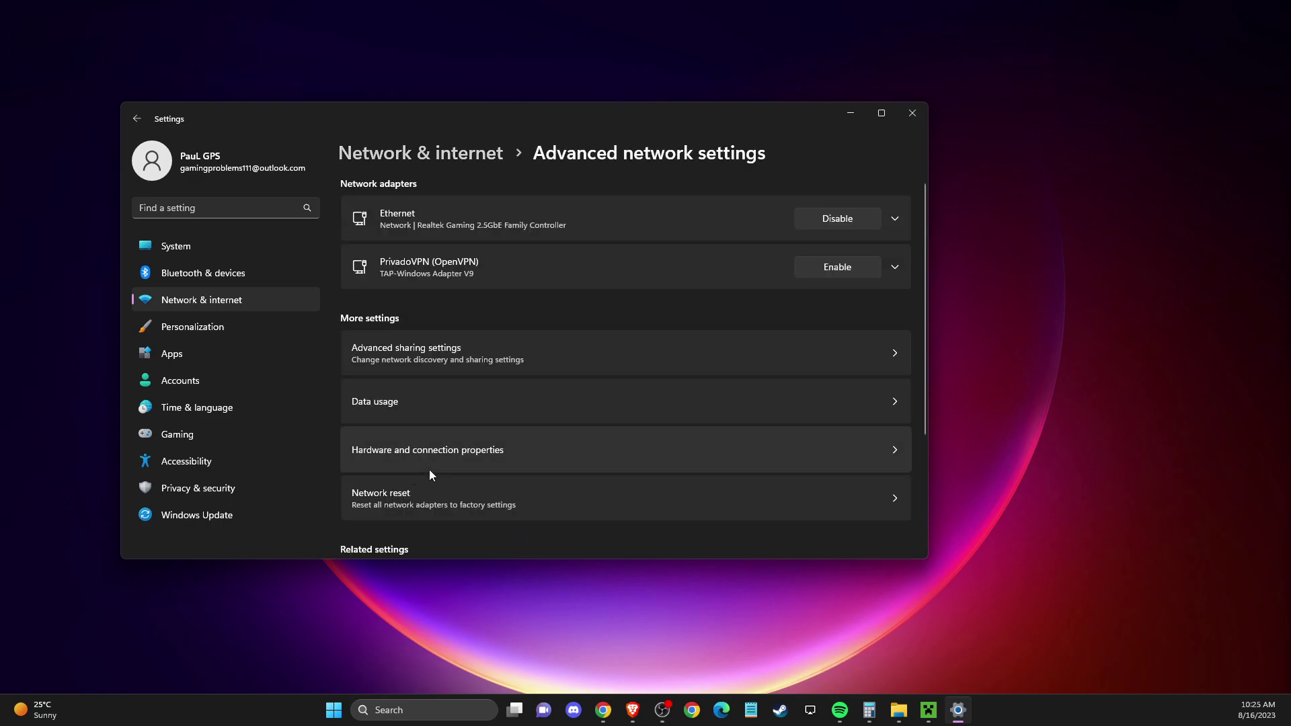
pyautogui.scroll(-3, 430, 403)
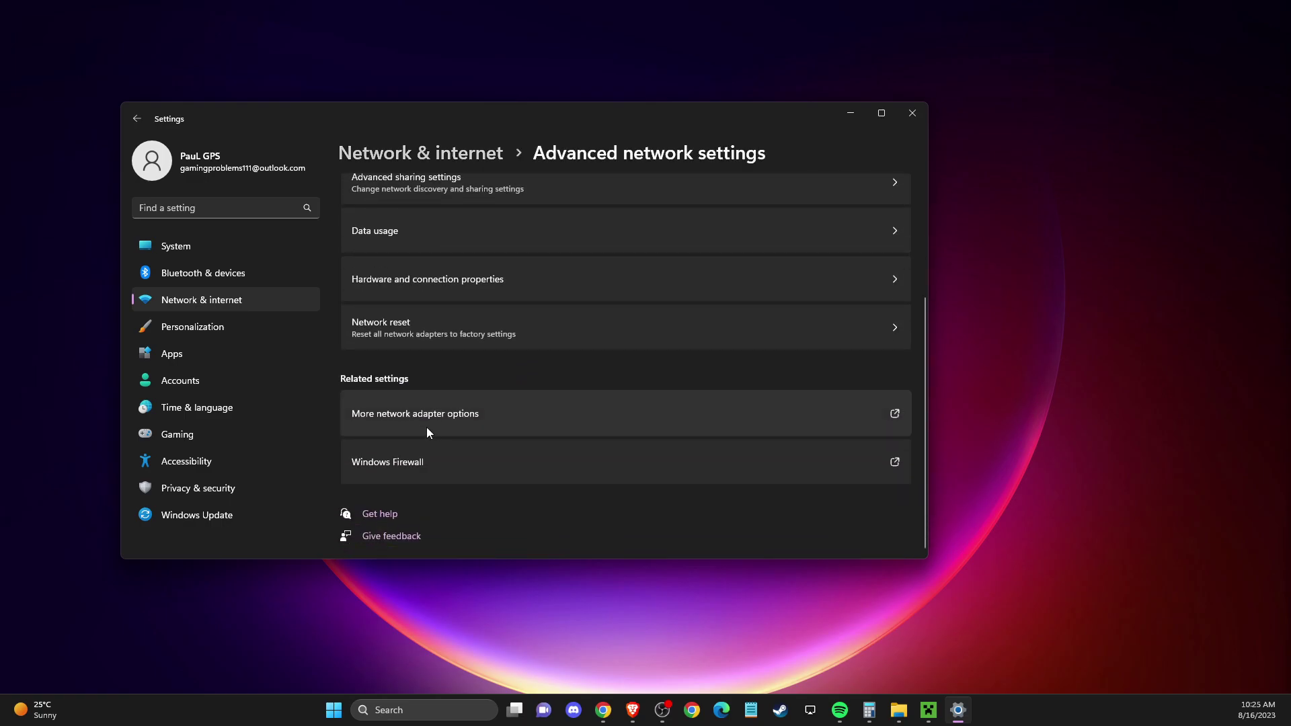
pyautogui.click(414, 416)
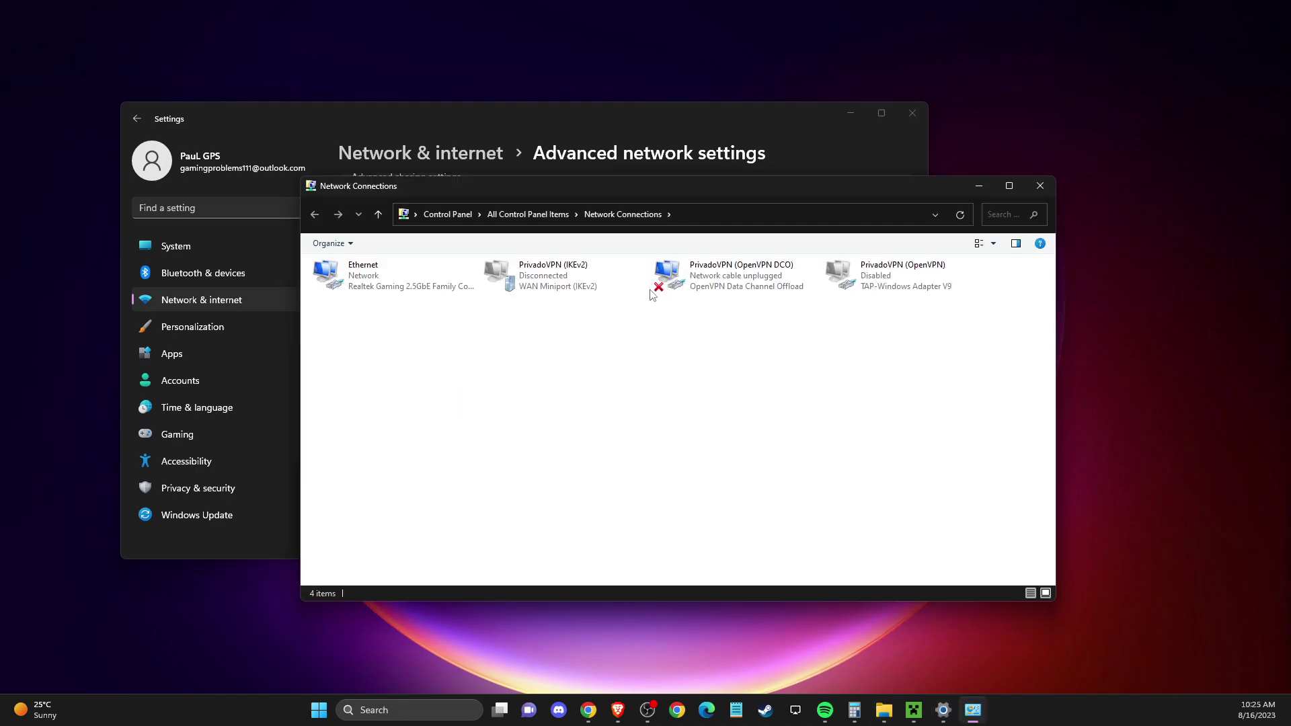
# - Set Ethernet's IPv4 DNS servers to 8.8.8.8 and 8.8.4.4, save, and close Network Connections
pyautogui.click(347, 286)
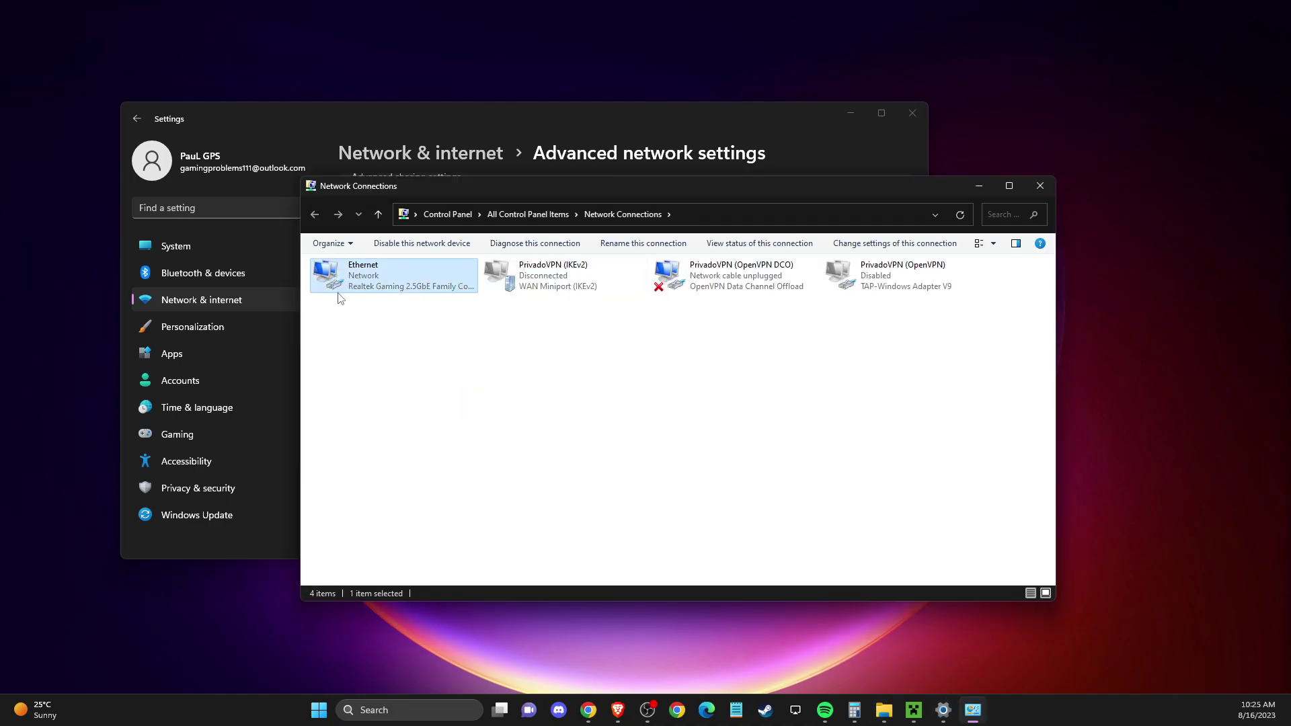
pyautogui.rightClick(367, 271)
pyautogui.click(396, 398)
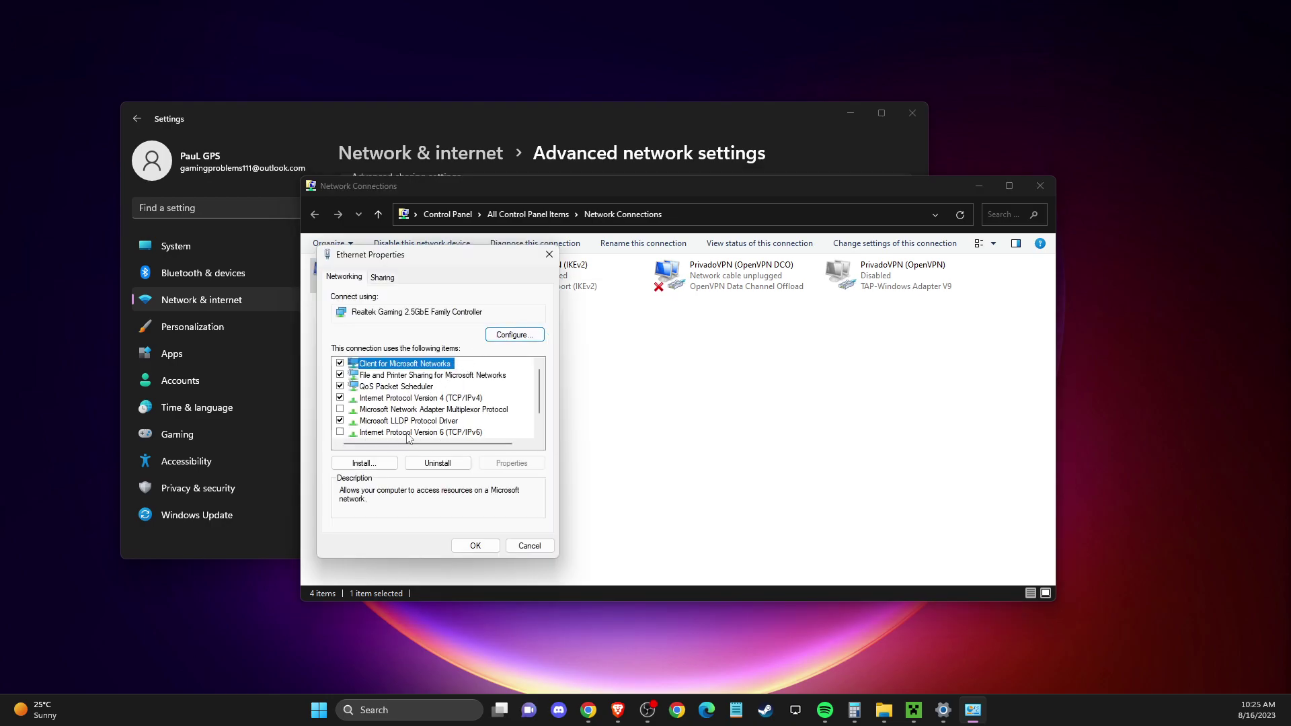
pyautogui.doubleClick(397, 399)
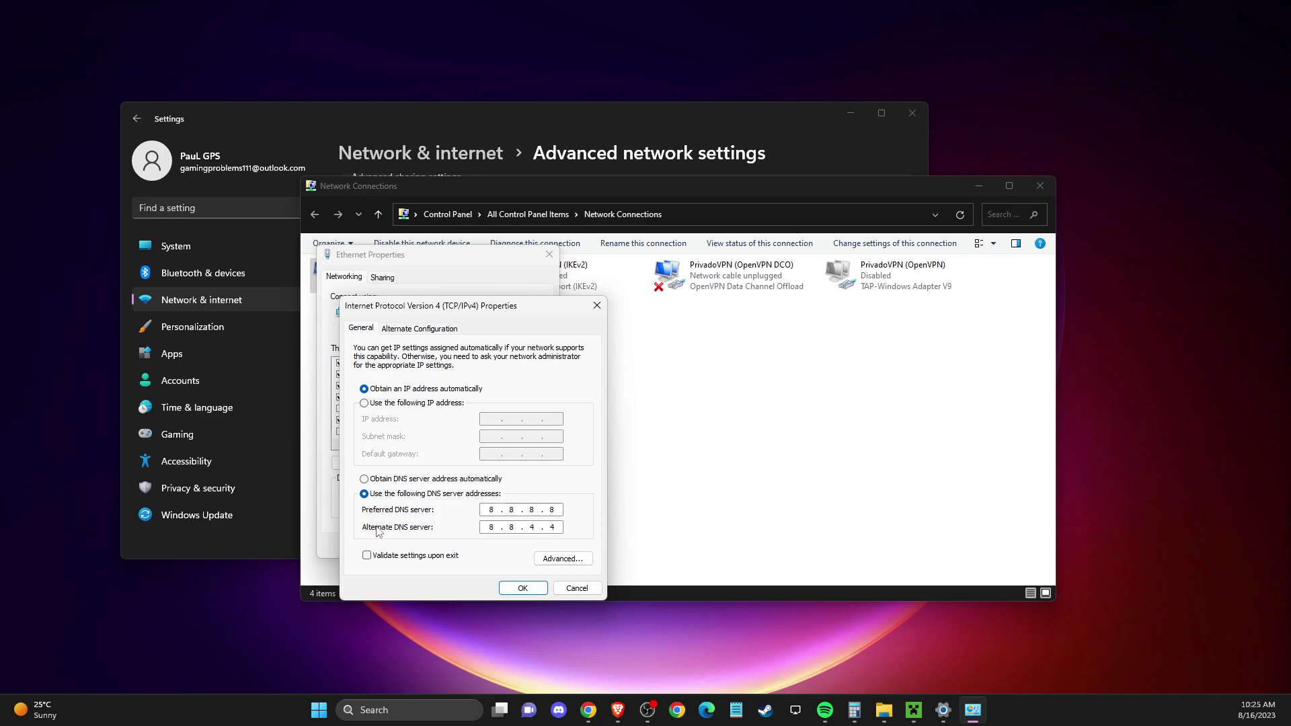
pyautogui.click(522, 588)
pyautogui.click(497, 548)
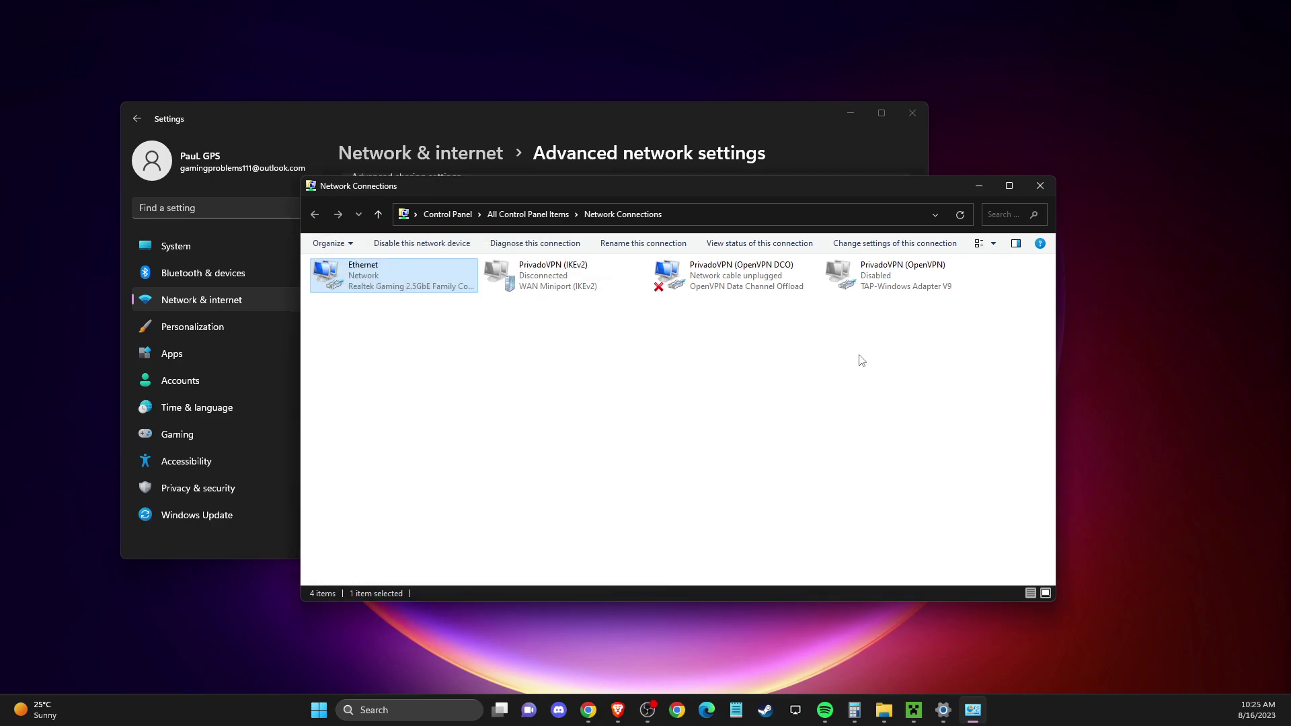
pyautogui.click(1041, 186)
# - Close Settings, begin a new installation in the Minecraft Launcher's Installations page, then bring Brave forward
pyautogui.click(912, 114)
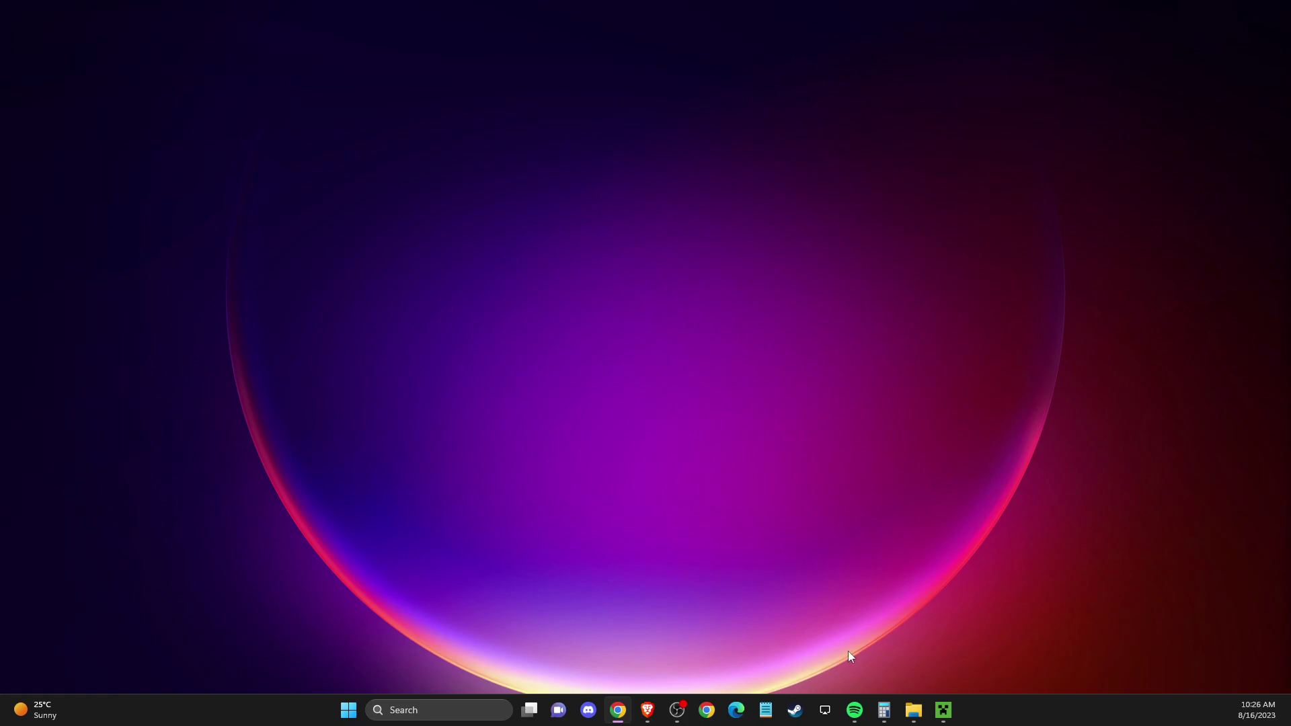
pyautogui.click(944, 711)
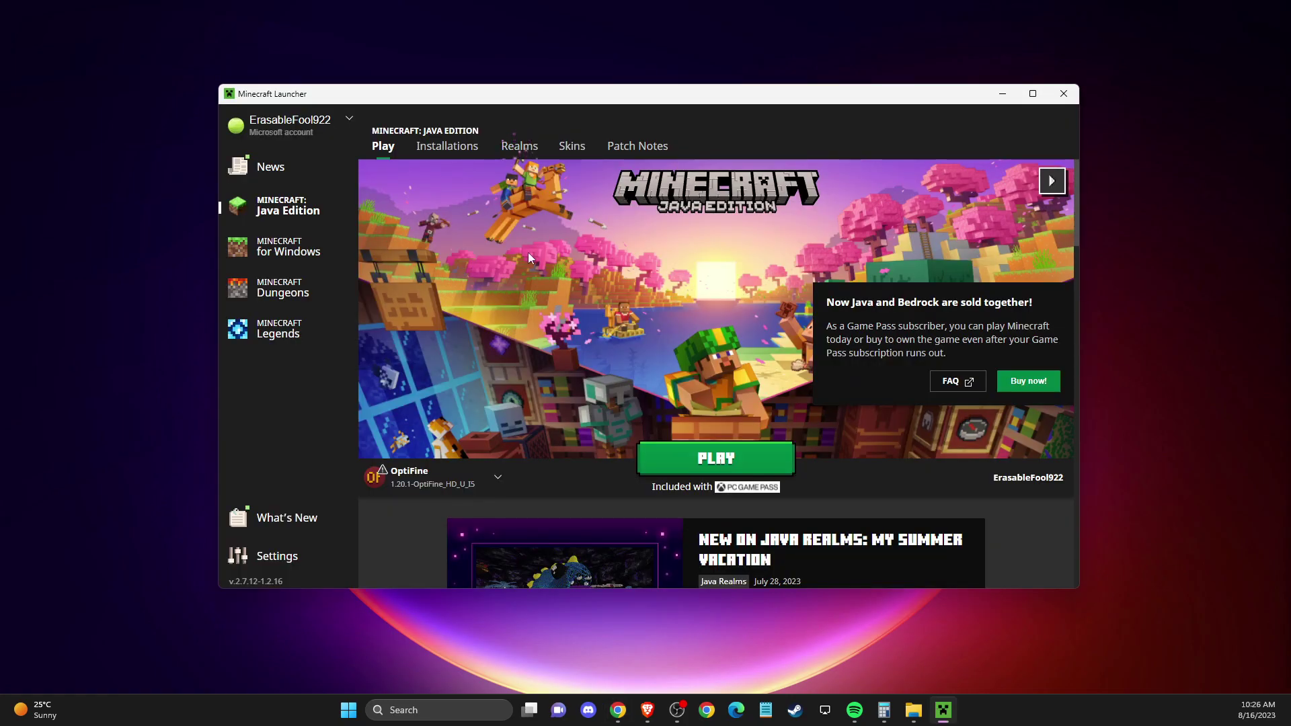
pyautogui.click(448, 152)
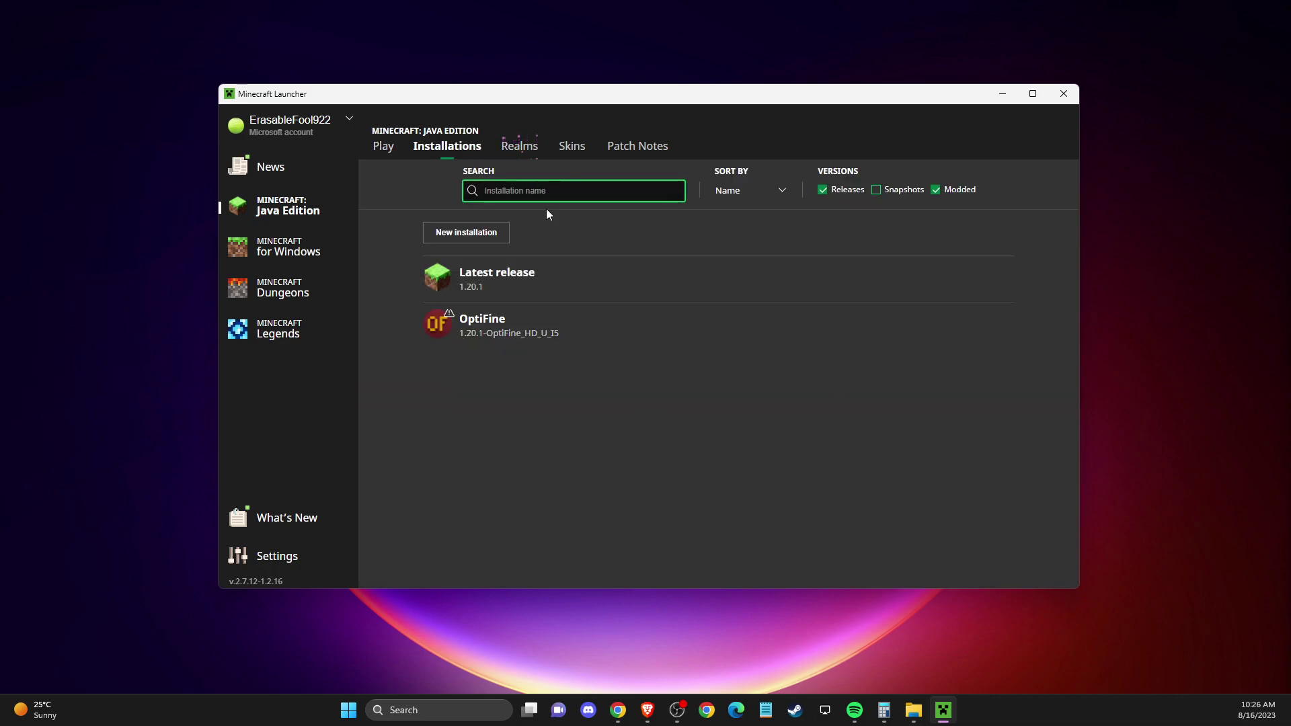
pyautogui.click(487, 234)
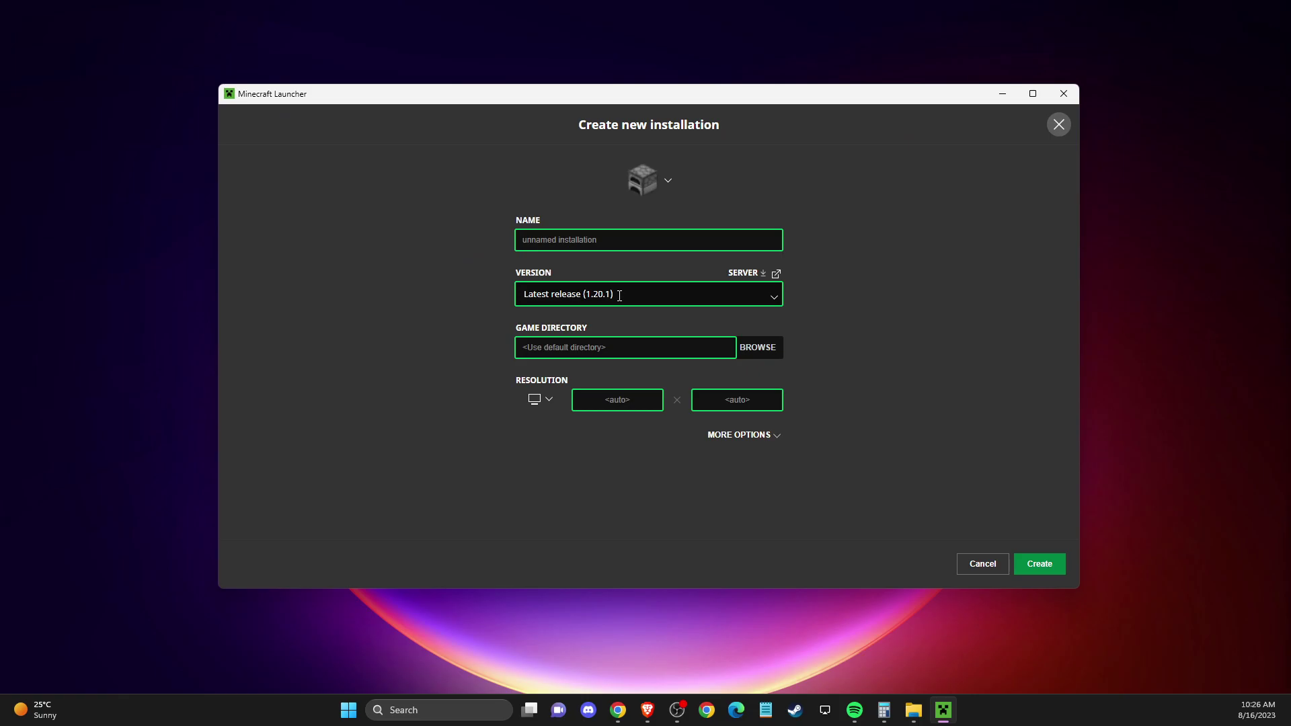
pyautogui.click(648, 714)
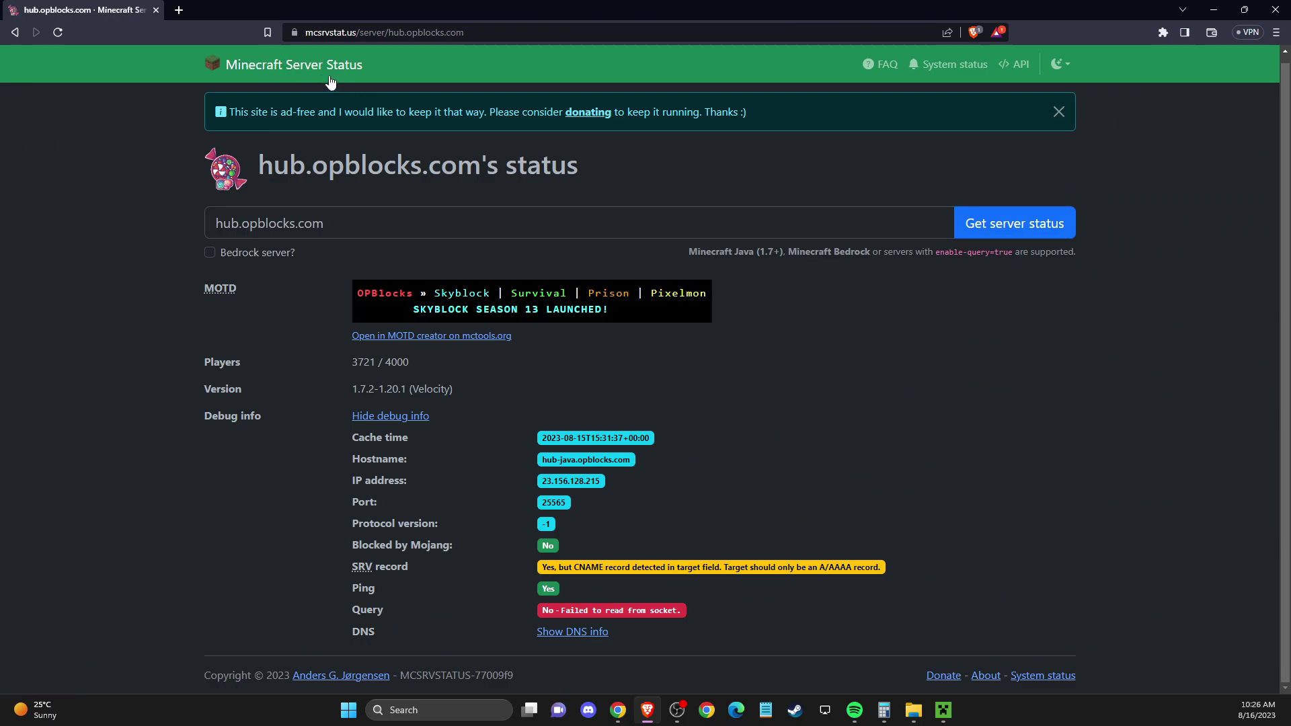
# - Re-query hub.opblocks.com and highlight its version range 1.7.2-1.20.1 (Velocity)
pyautogui.tripleClick(277, 230)
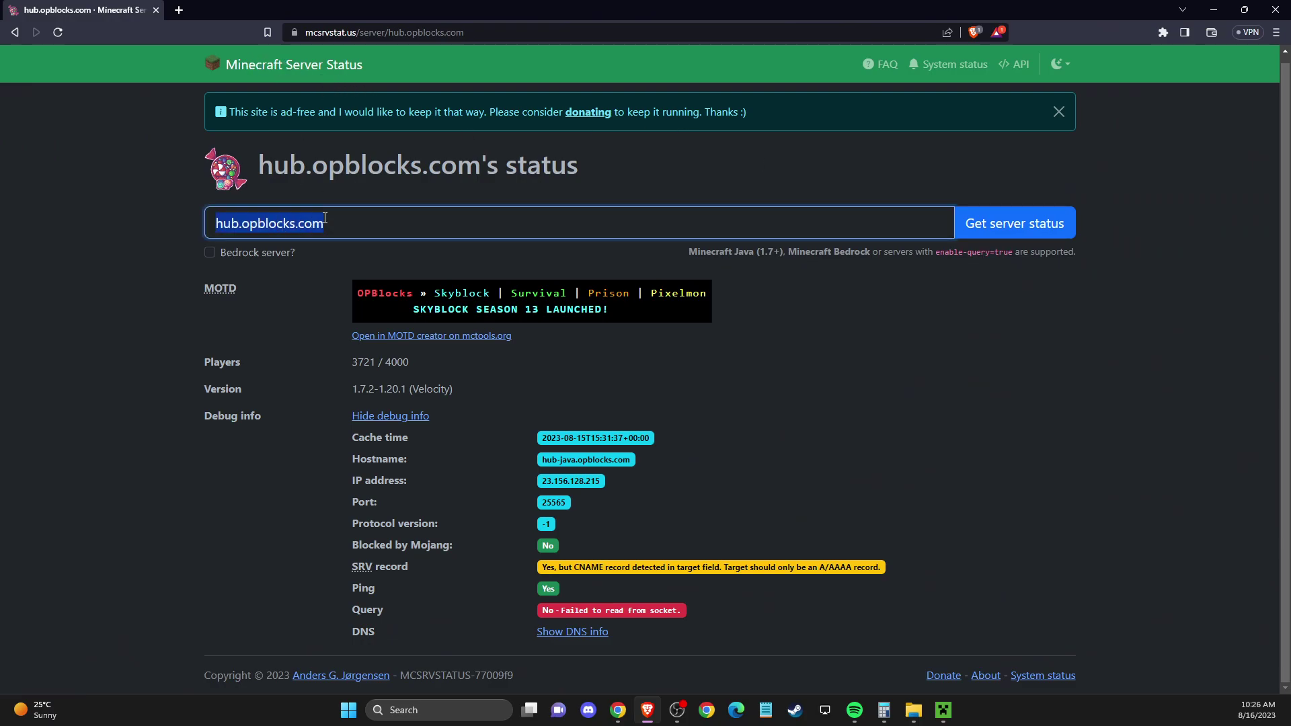
pyautogui.click(1012, 224)
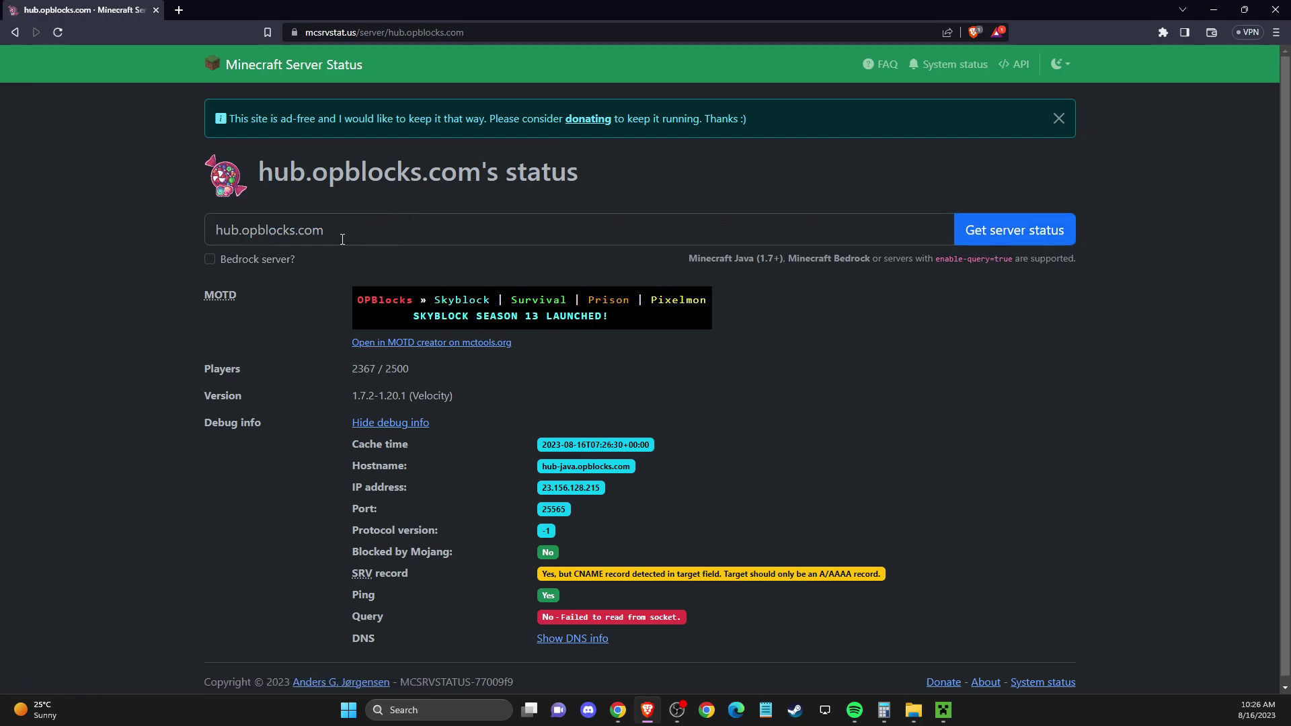
pyautogui.scroll(-1, 341, 248)
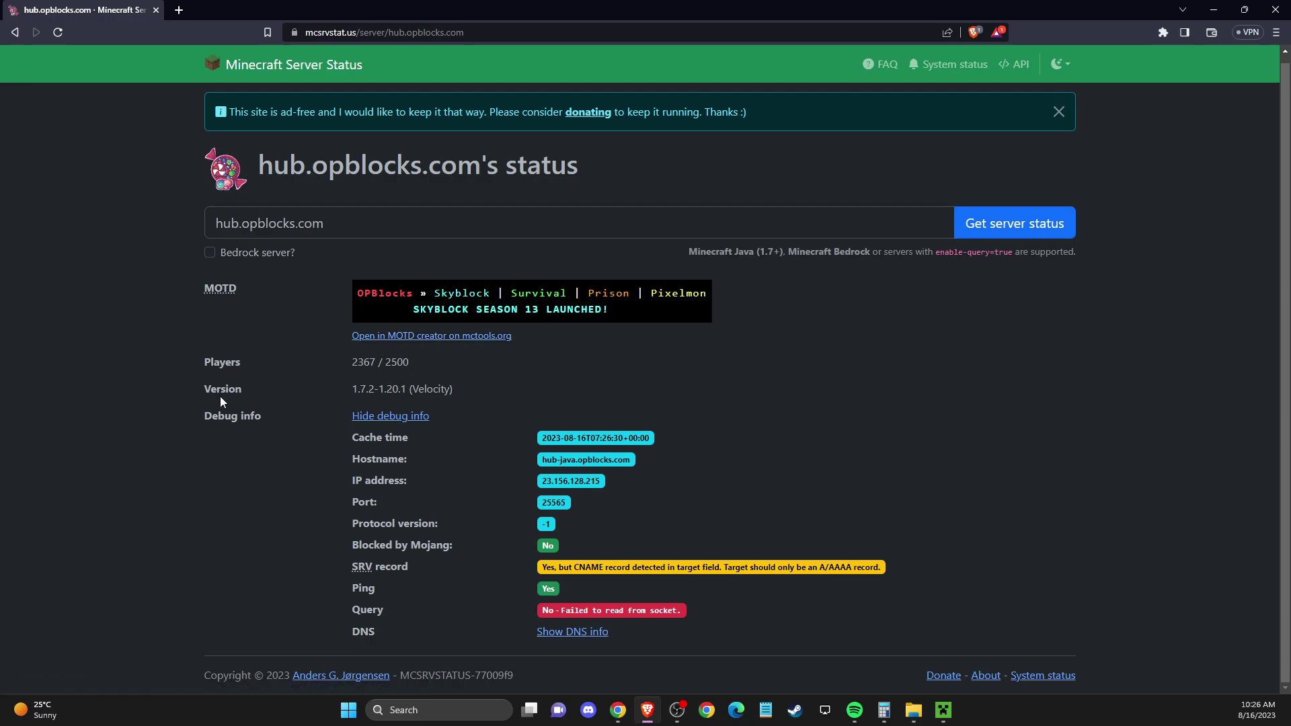
pyautogui.moveTo(351, 390); pyautogui.dragTo(426, 389)
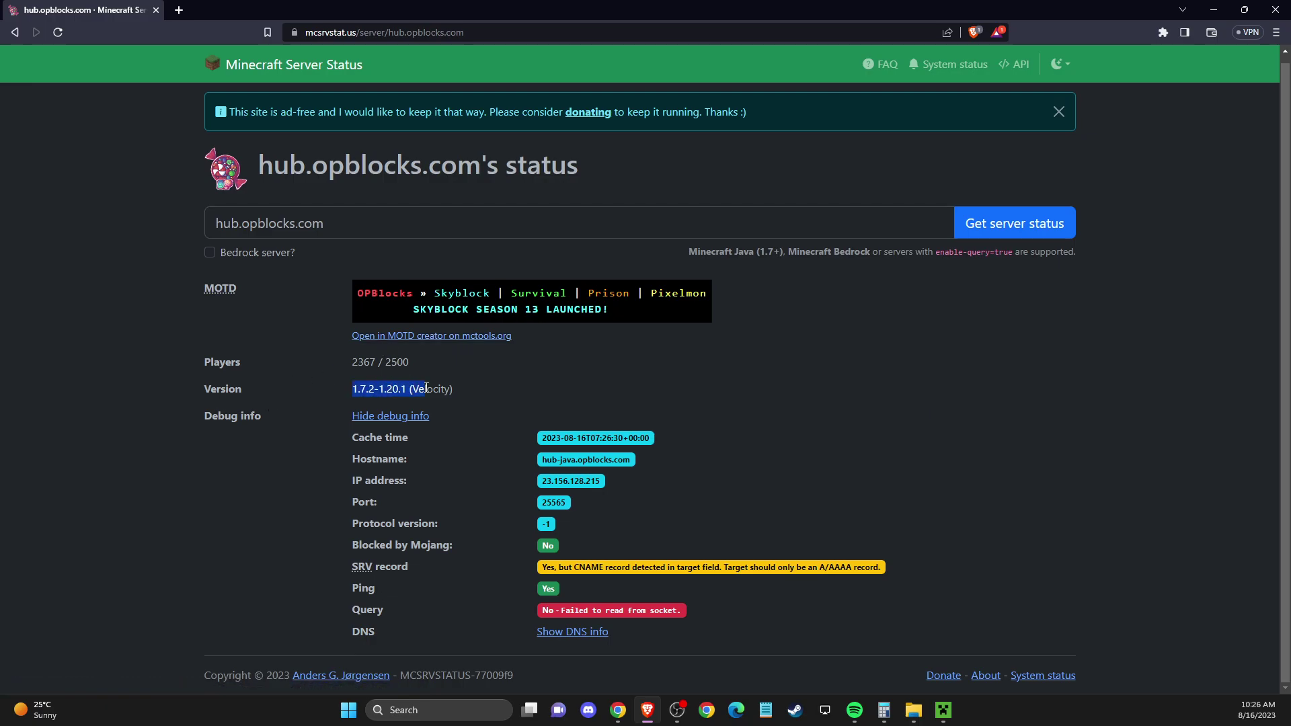
# - Browse the launcher's version list, keep Latest release (1.20.1), then close the launcher and minimize Brave
pyautogui.click(940, 714)
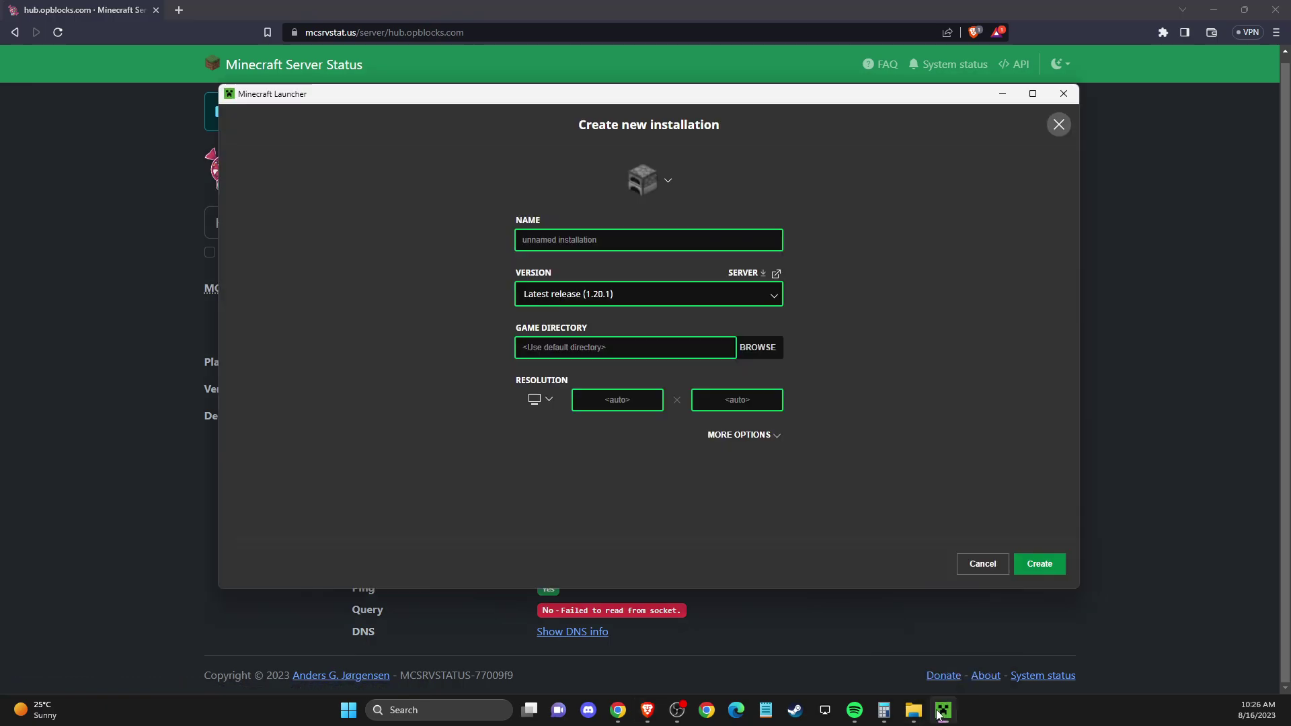
pyautogui.click(656, 296)
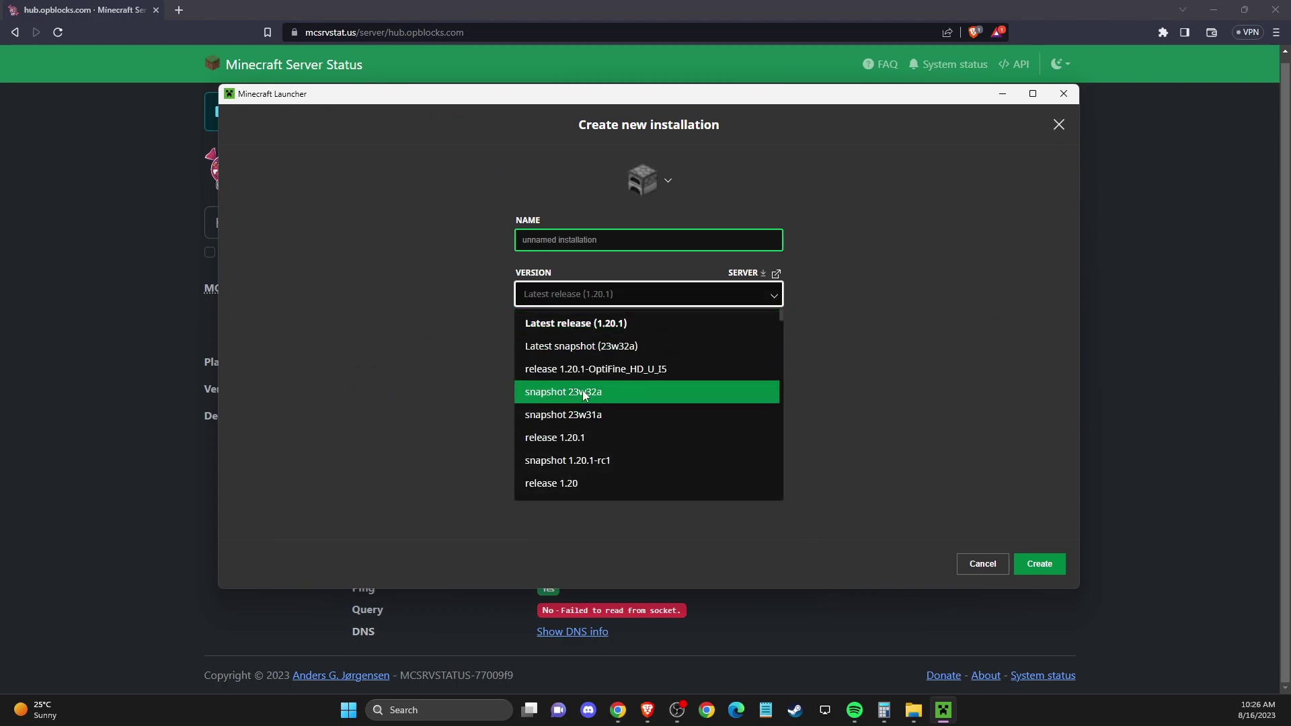
pyautogui.scroll(-3, 588, 394)
pyautogui.scroll(-10, 605, 395)
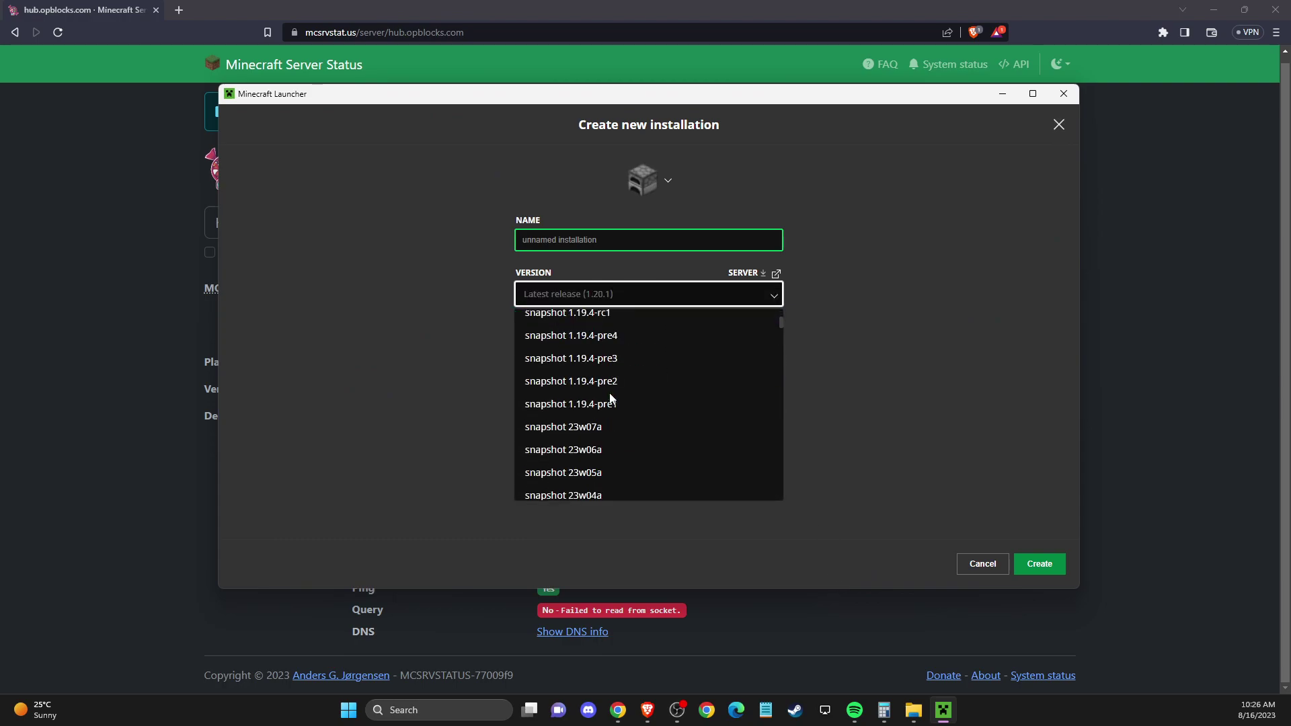
pyautogui.scroll(-10, 592, 396)
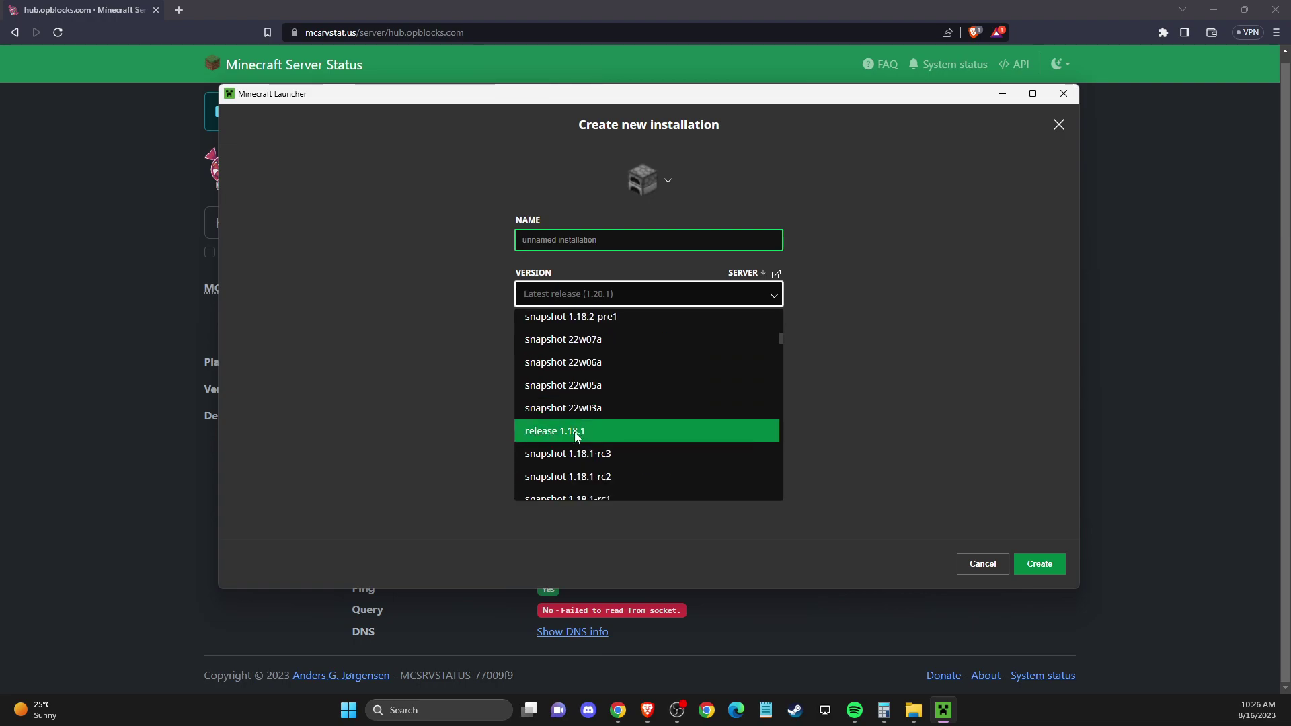
pyautogui.click(859, 397)
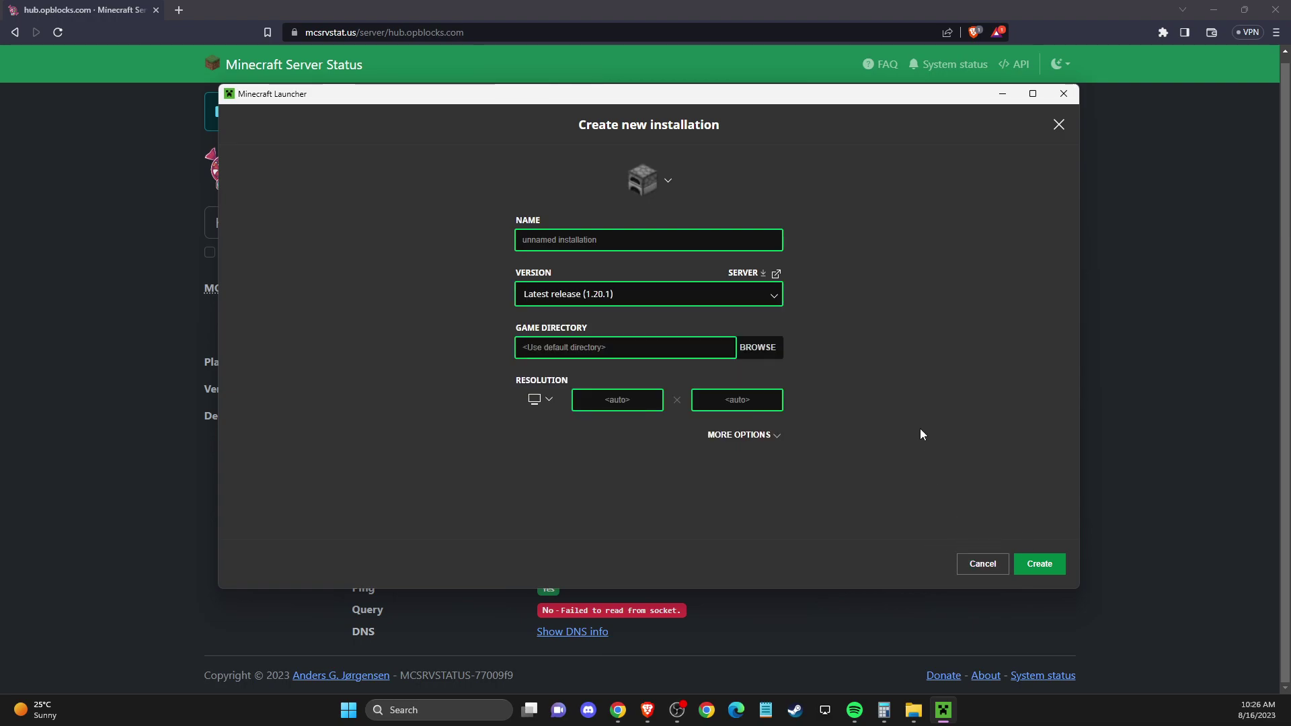
pyautogui.click(1061, 95)
pyautogui.click(1214, 10)
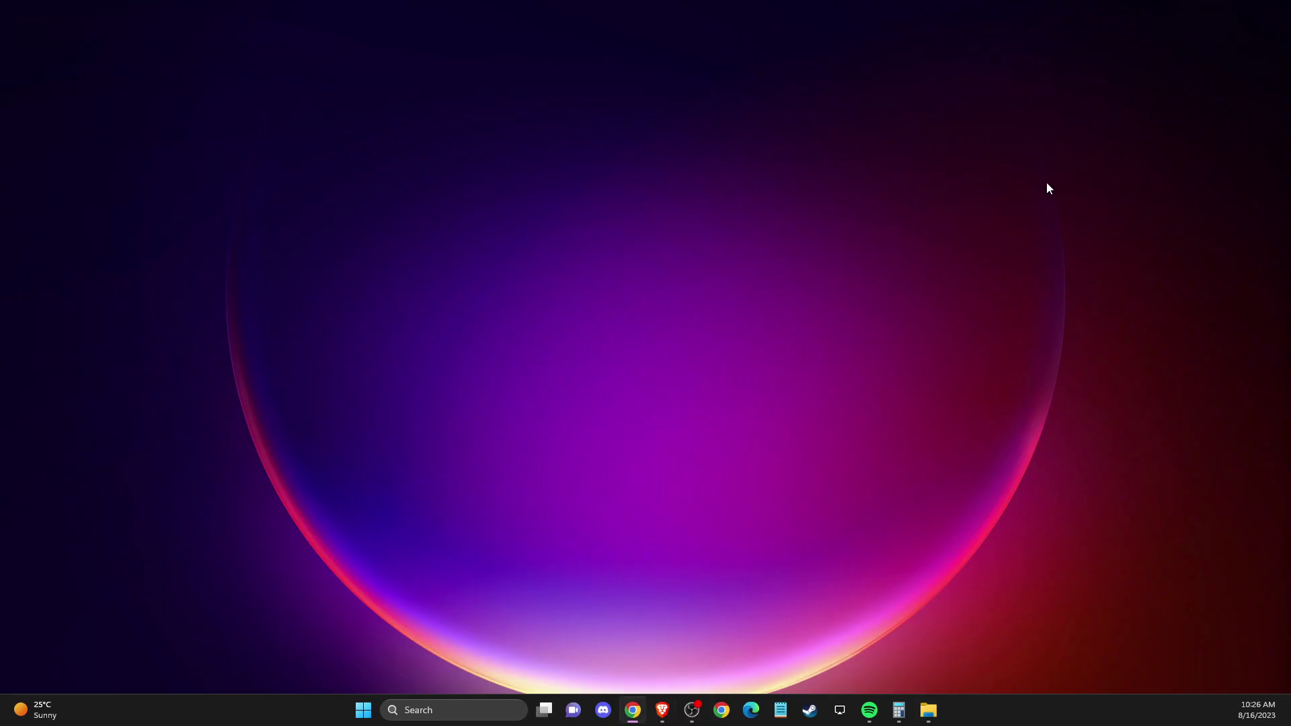